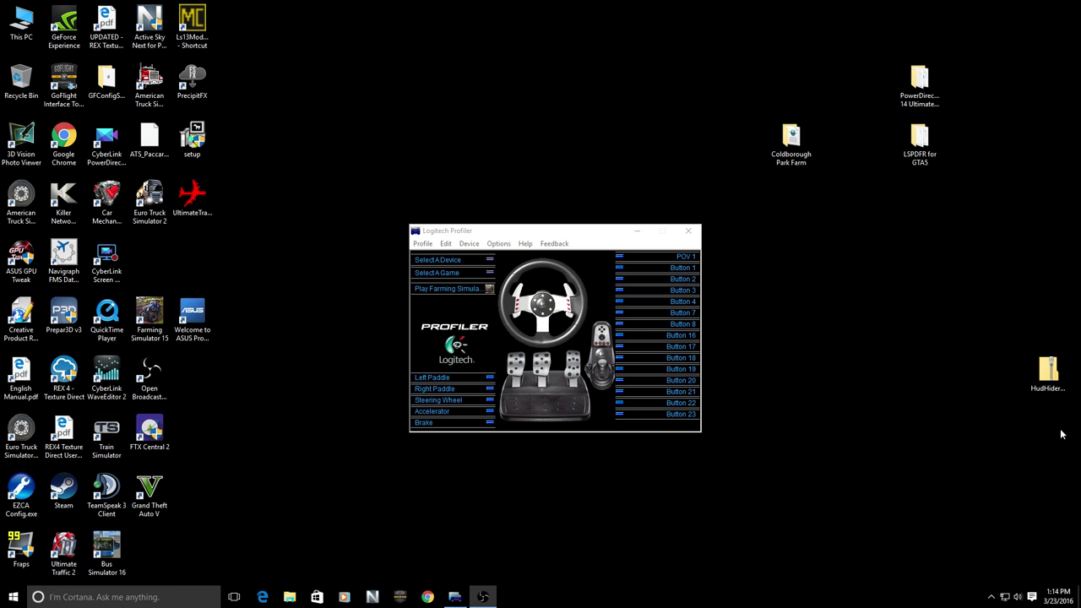
Launch Farming Simulator 15 from the Logitech Profiler and open the game's controls options.
click(528, 233)
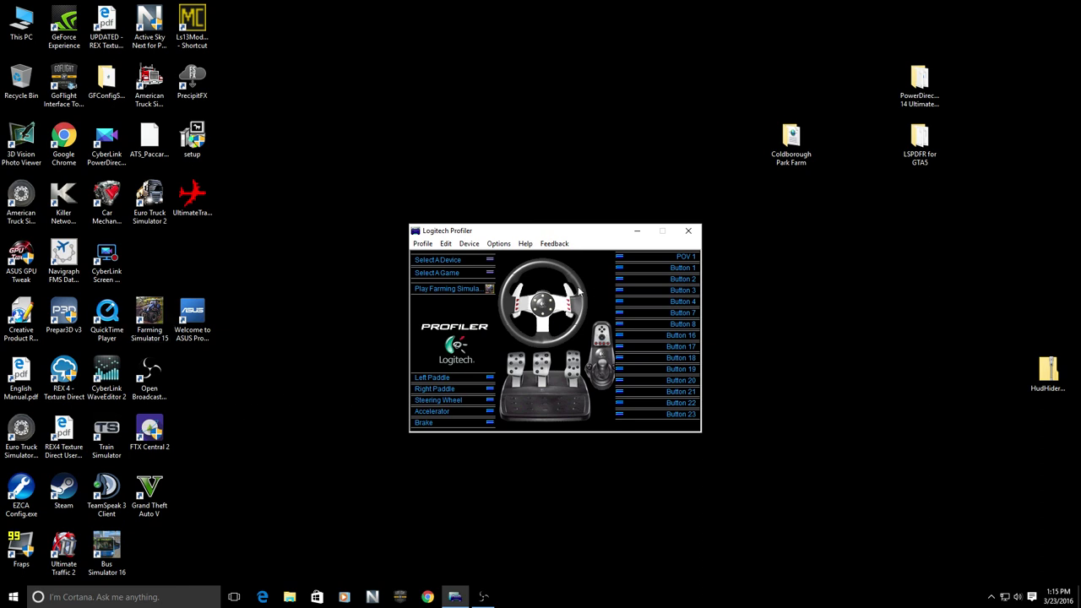
click(462, 288)
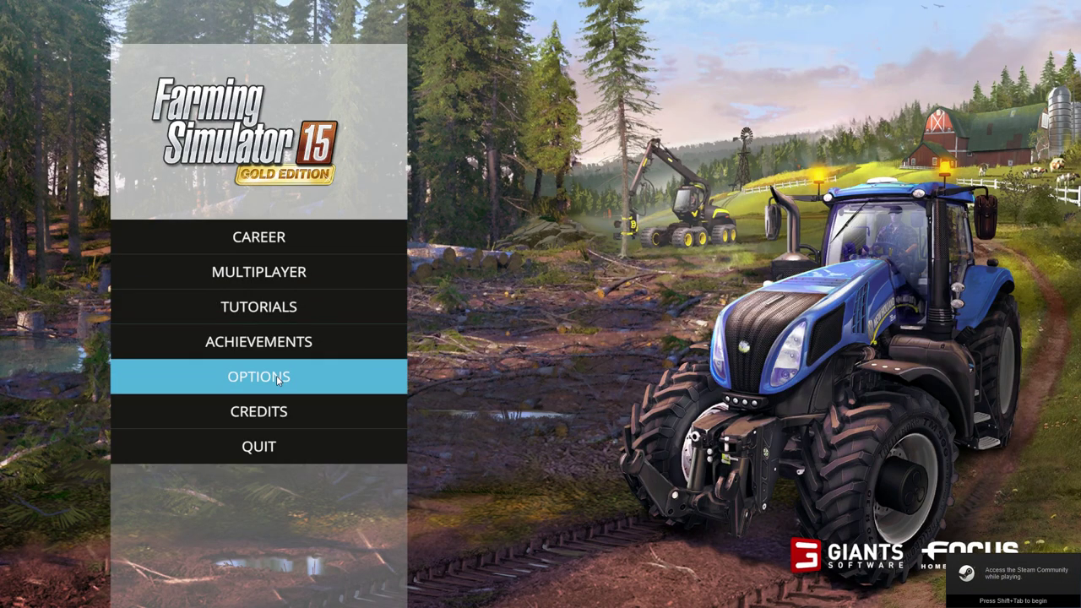
click(276, 376)
click(606, 506)
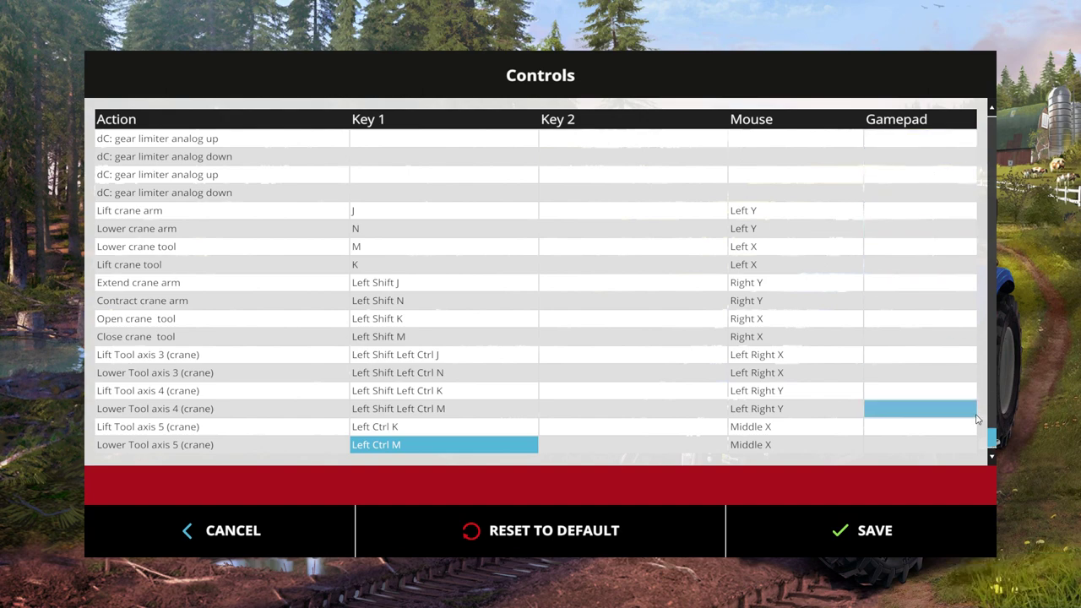
Remove the gamepad binding from the PDA action.
drag(993, 449, 1009, 173)
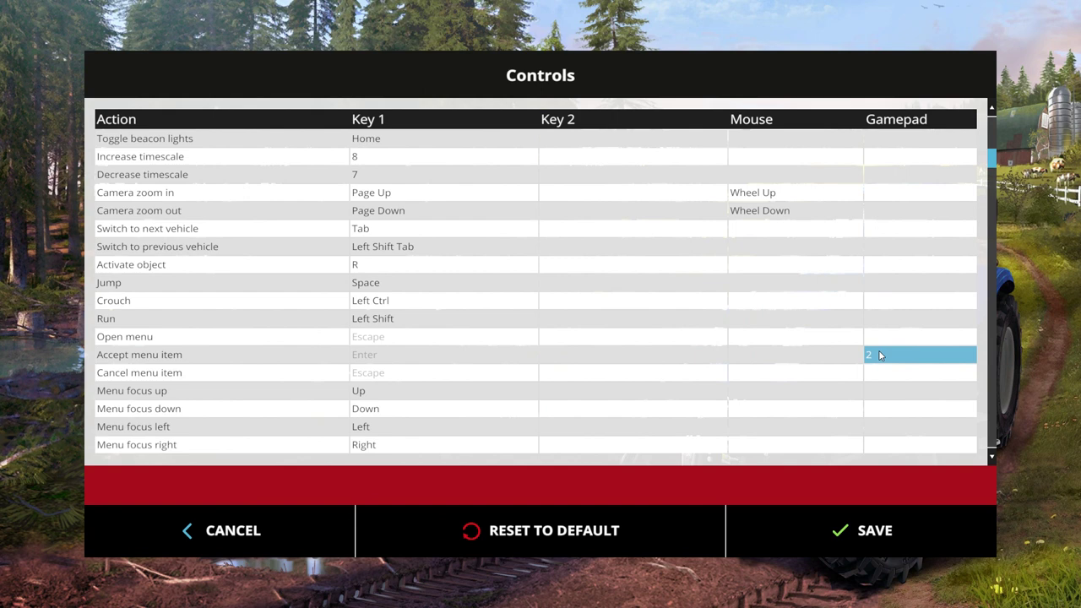
click(993, 158)
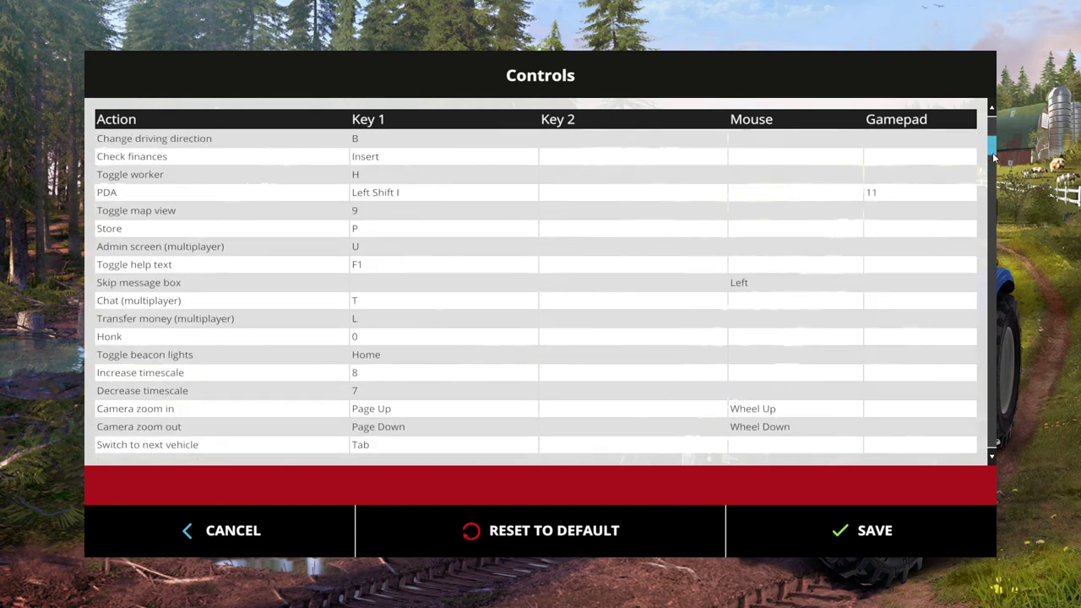
drag(994, 157, 996, 133)
scroll(920, 178, down, 3)
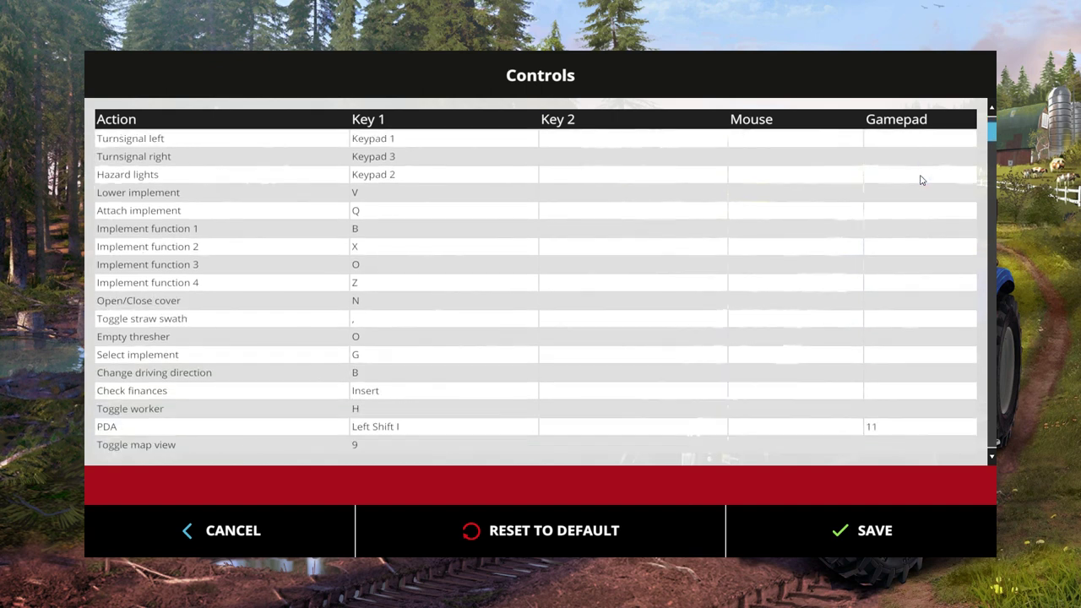
scroll(919, 178, down, 1)
scroll(919, 178, down, 1)
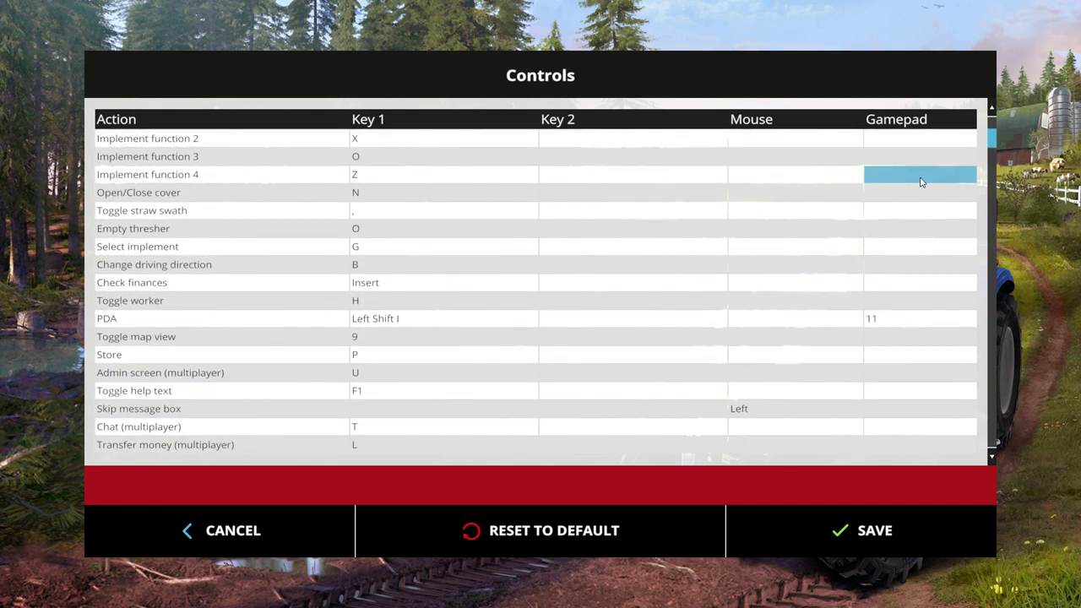
click(907, 327)
key(BackSpace)
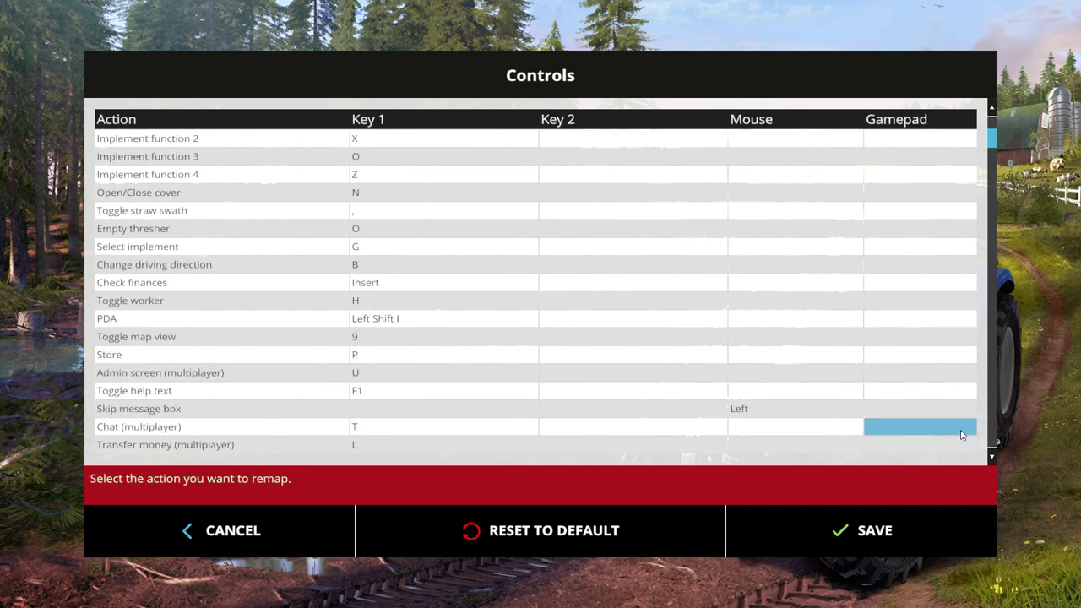
Remove the gamepad bindings from the Left turnlights and Right turnlights actions.
click(993, 459)
click(993, 458)
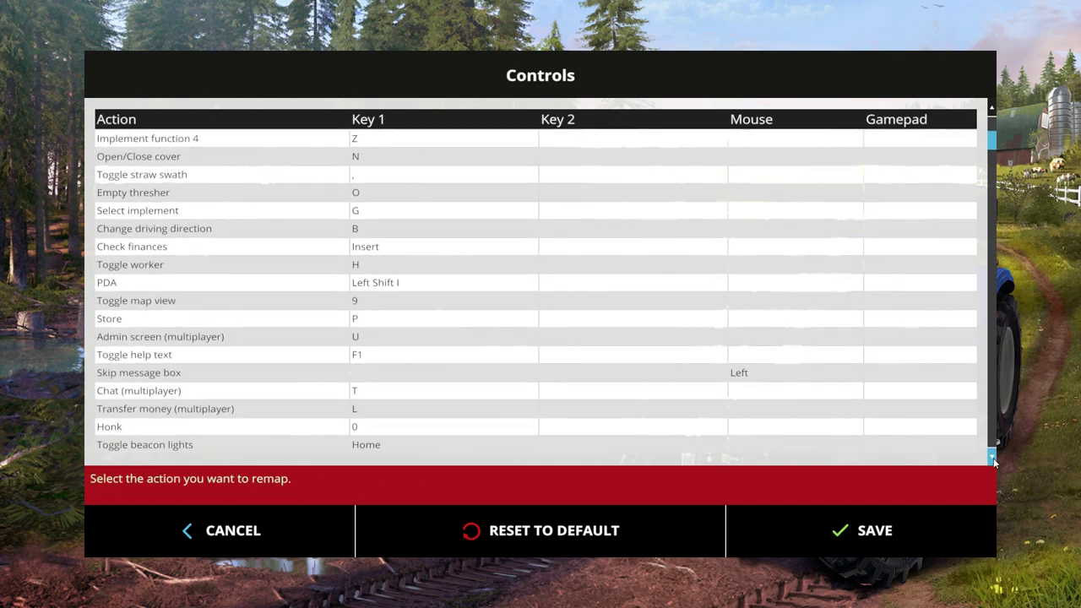
click(993, 458)
drag(997, 152, 994, 389)
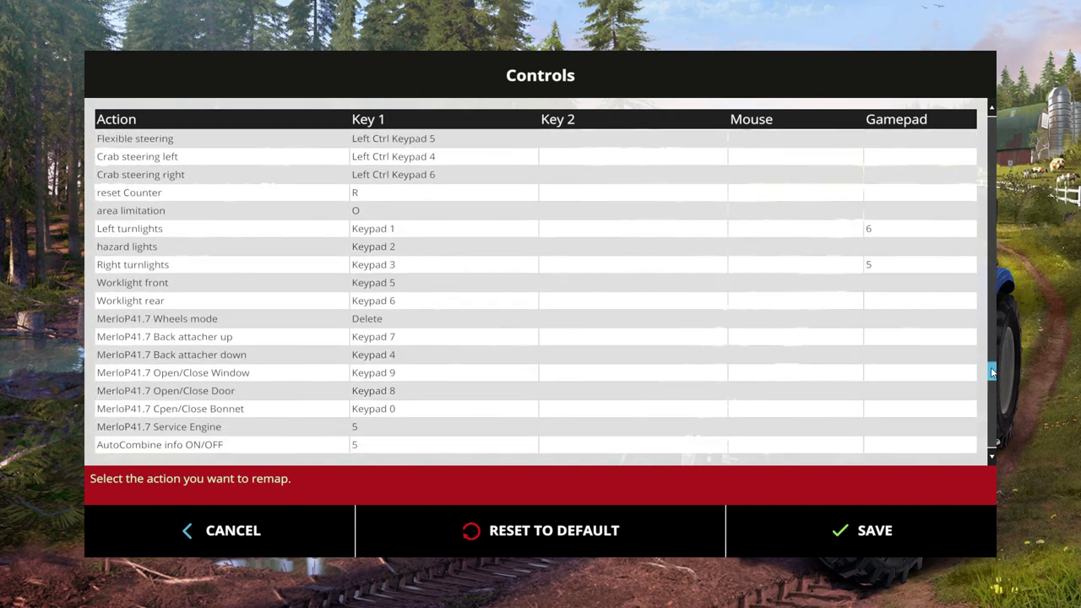
click(921, 232)
key(BackSpace)
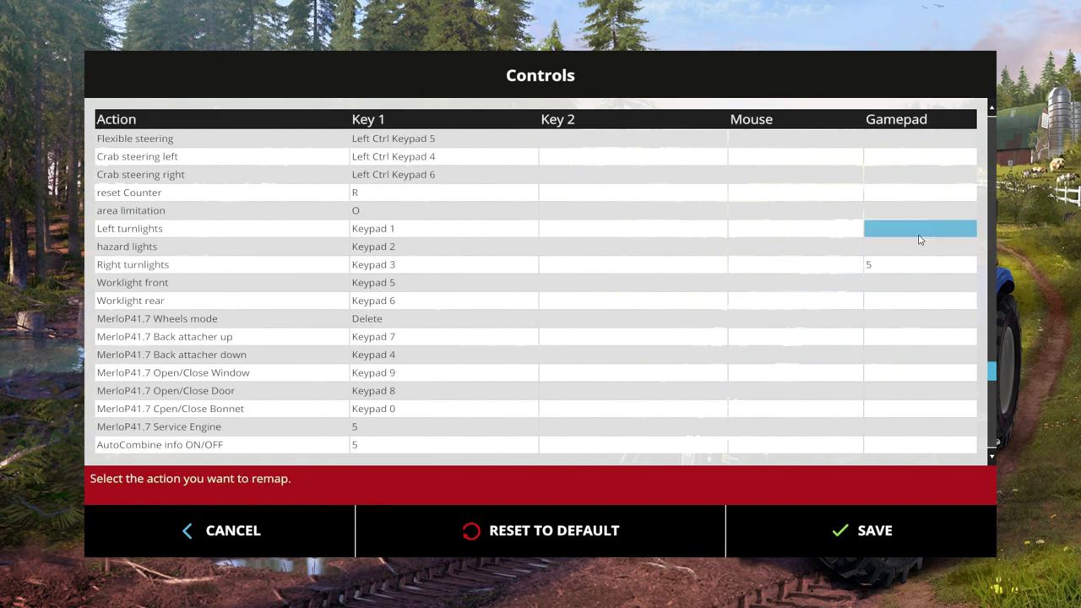
click(904, 263)
key(BackSpace)
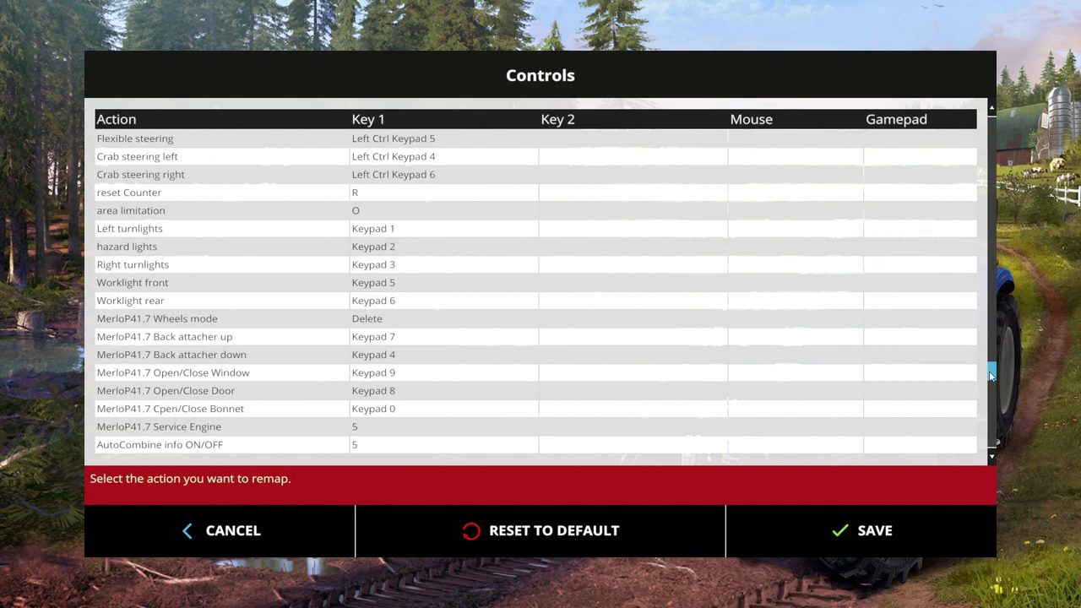
Remove the gamepad axis bindings for walking backward and forward and for driving backward and forward.
drag(993, 376, 992, 403)
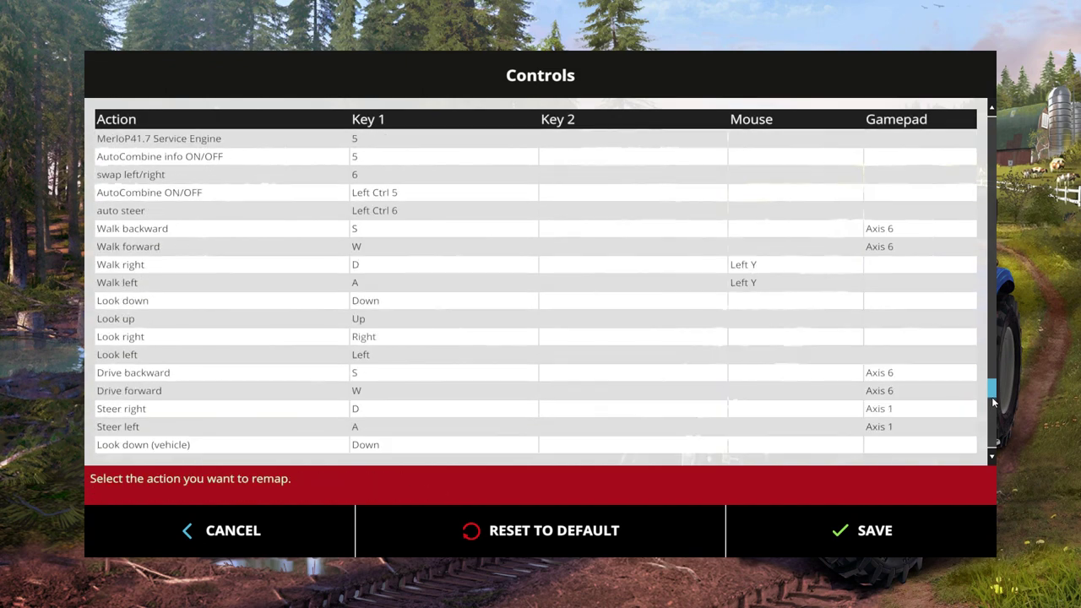
click(909, 231)
key(BackSpace)
click(886, 374)
key(BackSpace)
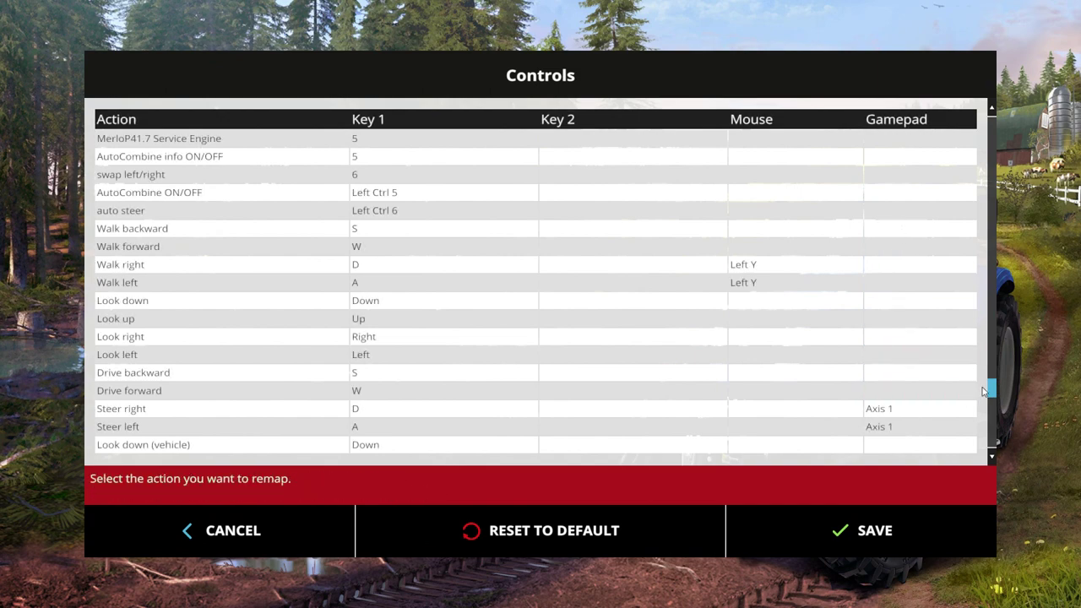
Remove the gamepad axis binding from the Steer right and Steer left actions.
scroll(990, 394, up, 1)
mouse_move(991, 394)
mouse_down()
mouse_move(994, 362)
mouse_move(994, 406)
mouse_up()
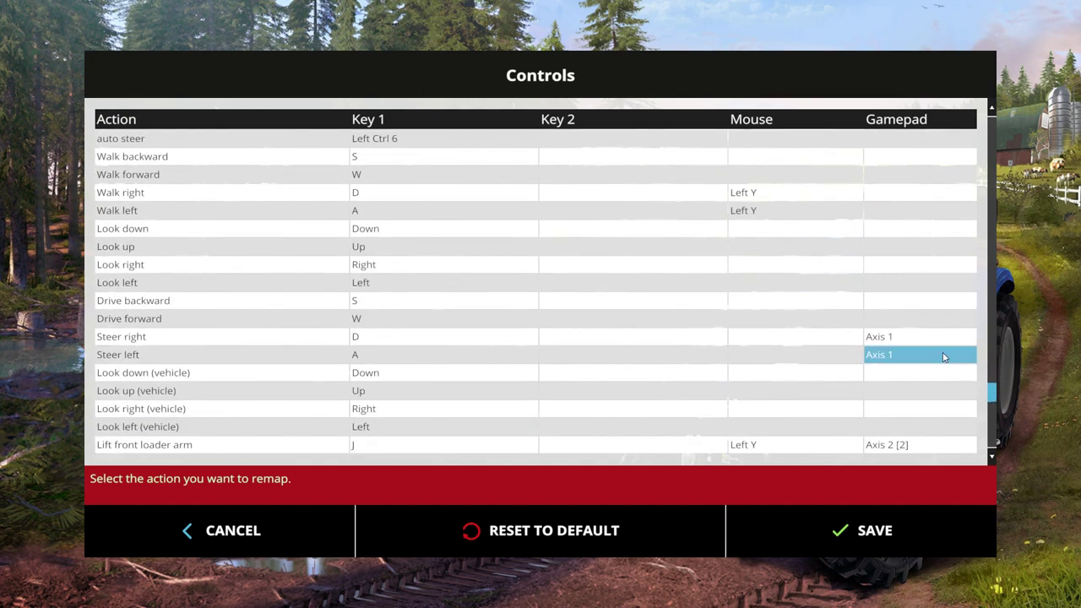
click(929, 337)
key(BackSpace)
Remove all gamepad axis bindings from the front loader arm and tool actions, from Lift front loader arm to Close front loader tool.
drag(991, 392, 996, 415)
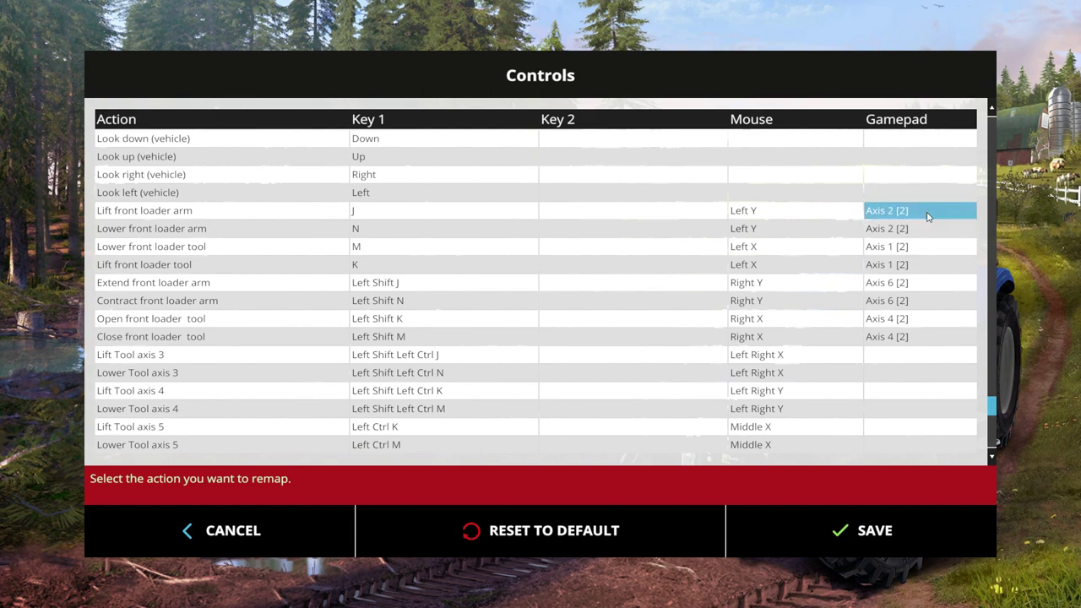
click(924, 211)
key(BackSpace)
click(921, 228)
key(BackSpace)
click(919, 247)
key(BackSpace)
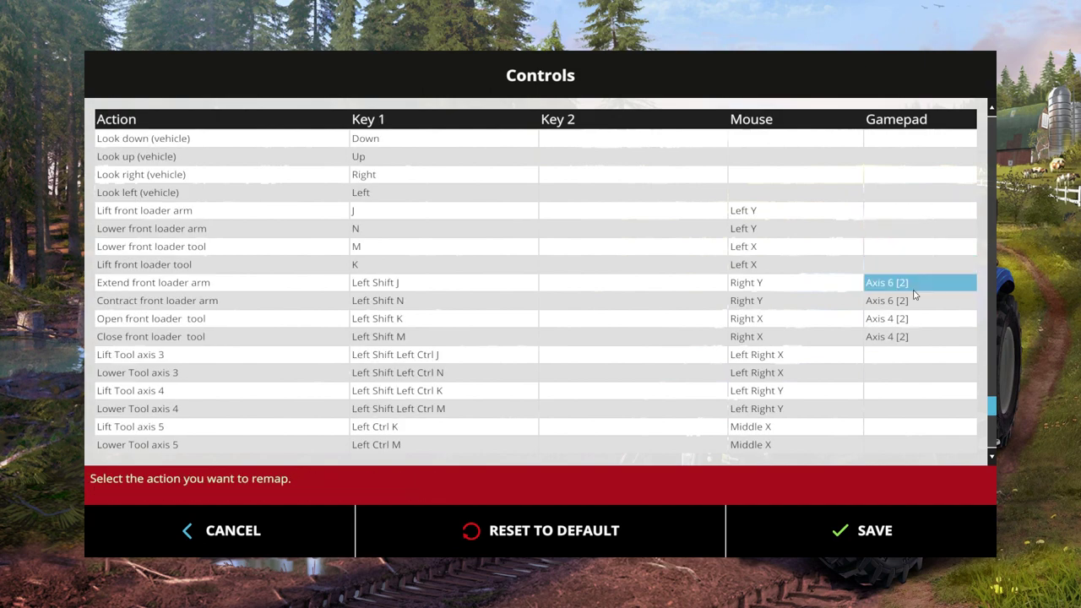
click(912, 282)
key(BackSpace)
click(910, 335)
key(BackSpace)
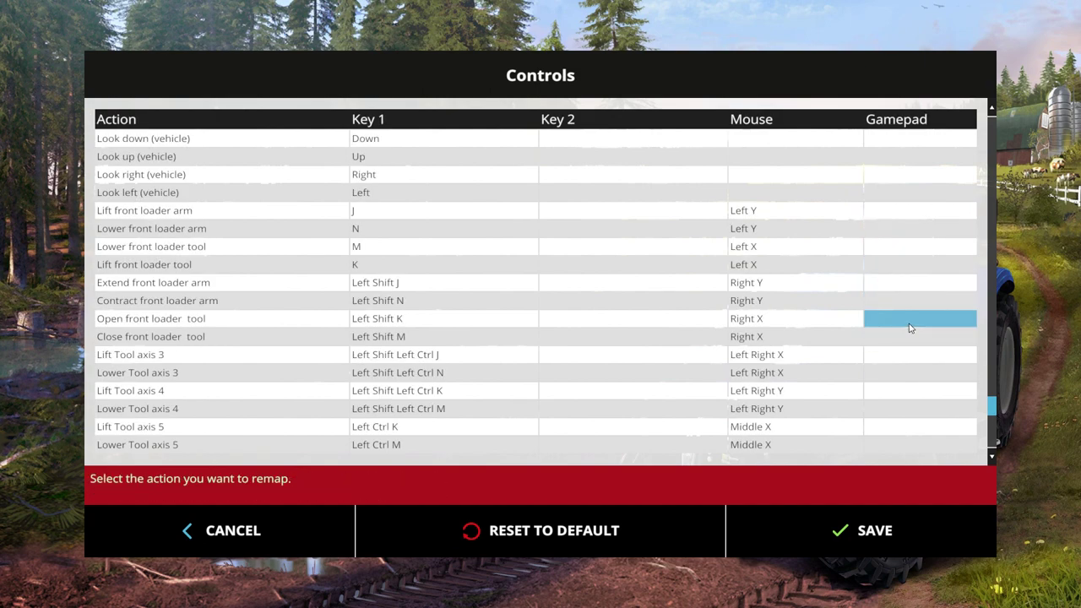
Map the gamepad binding of Walk backward and Walk forward to Axis 6.
drag(992, 405, 993, 373)
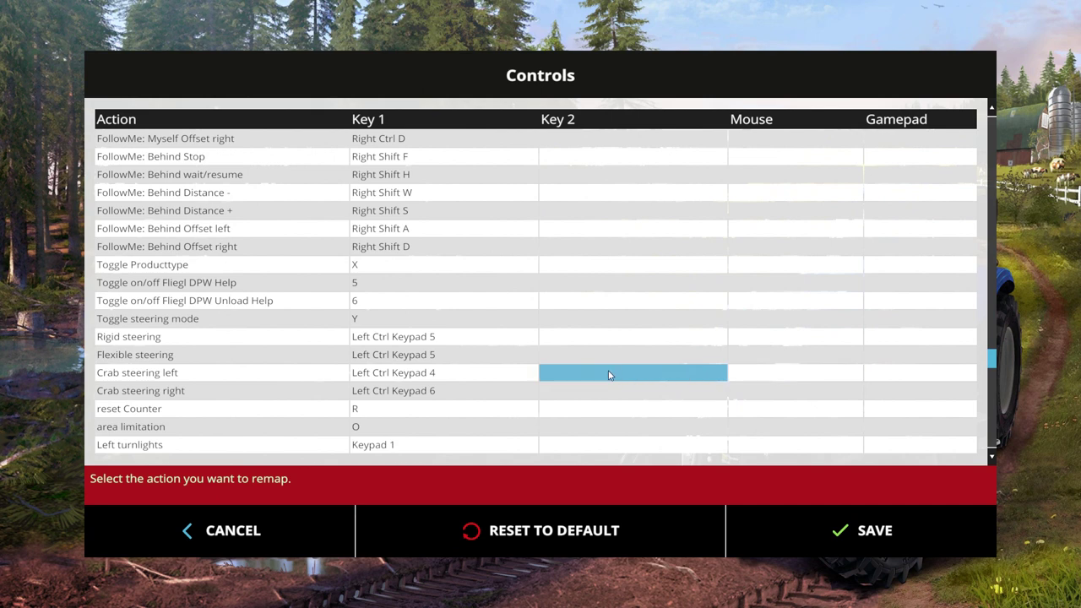
scroll(611, 372, down, 3)
scroll(614, 371, down, 3)
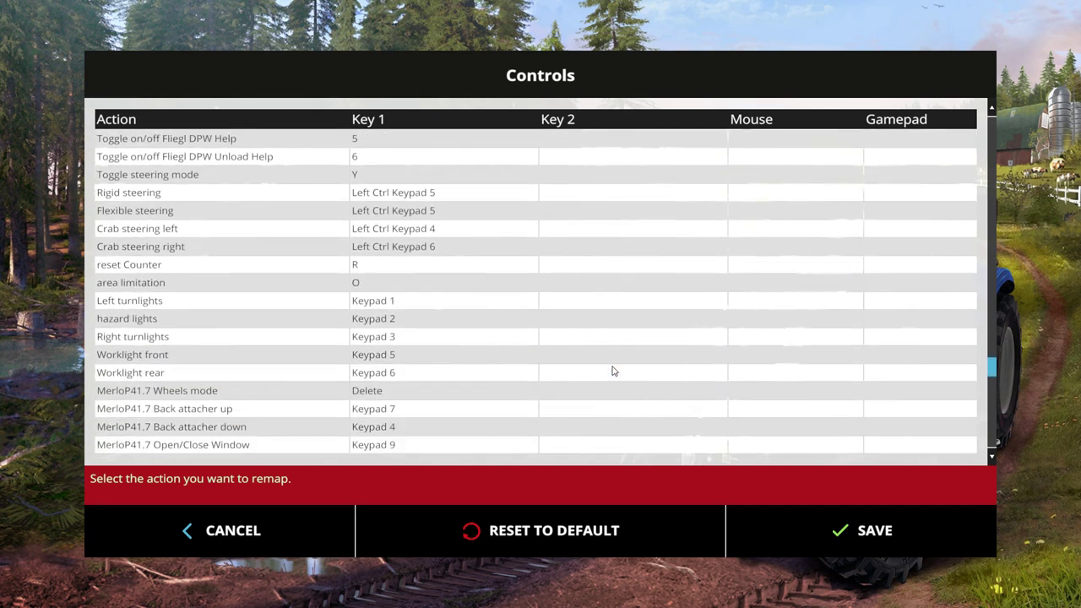
scroll(613, 371, down, 8)
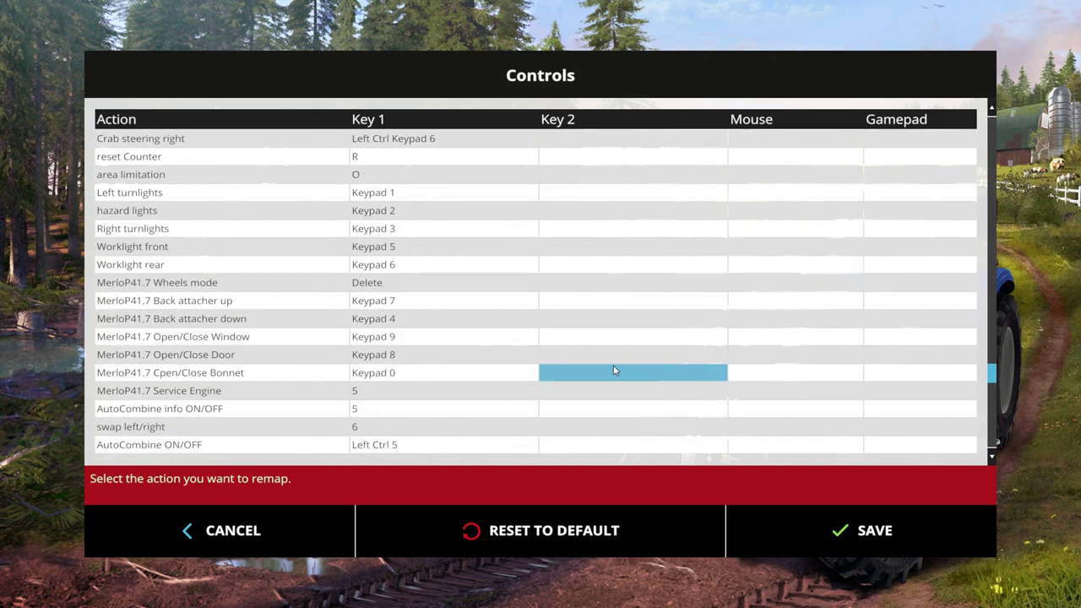
scroll(614, 370, down, 6)
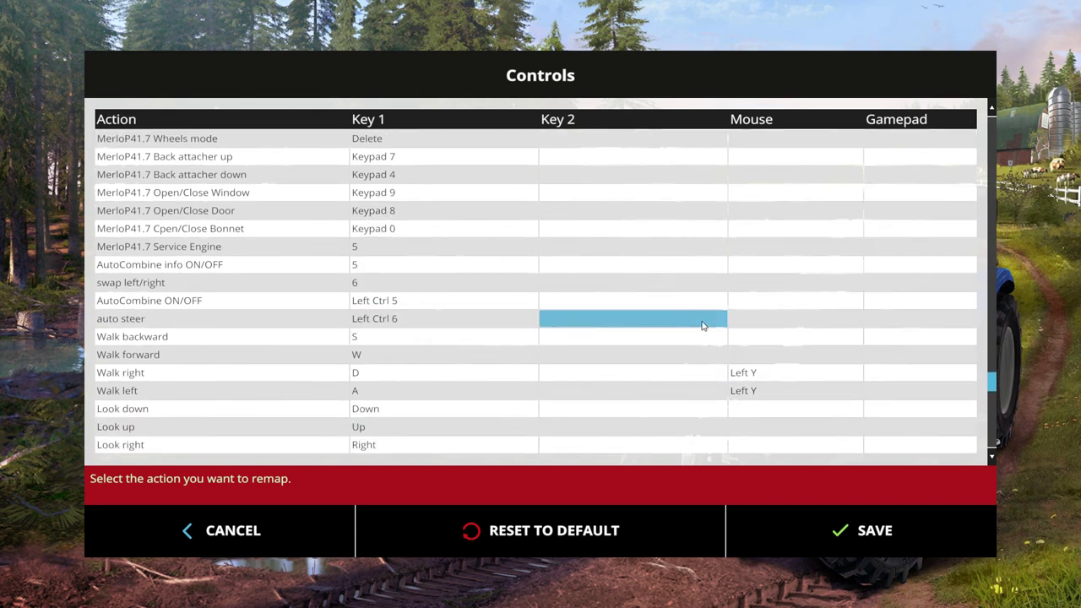
click(882, 322)
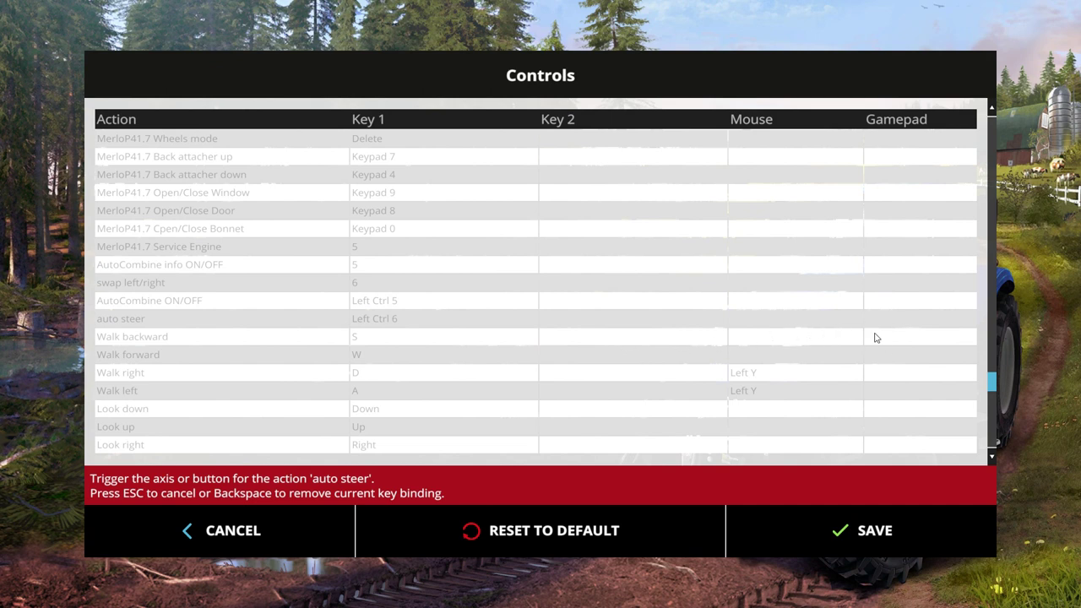
key(Escape)
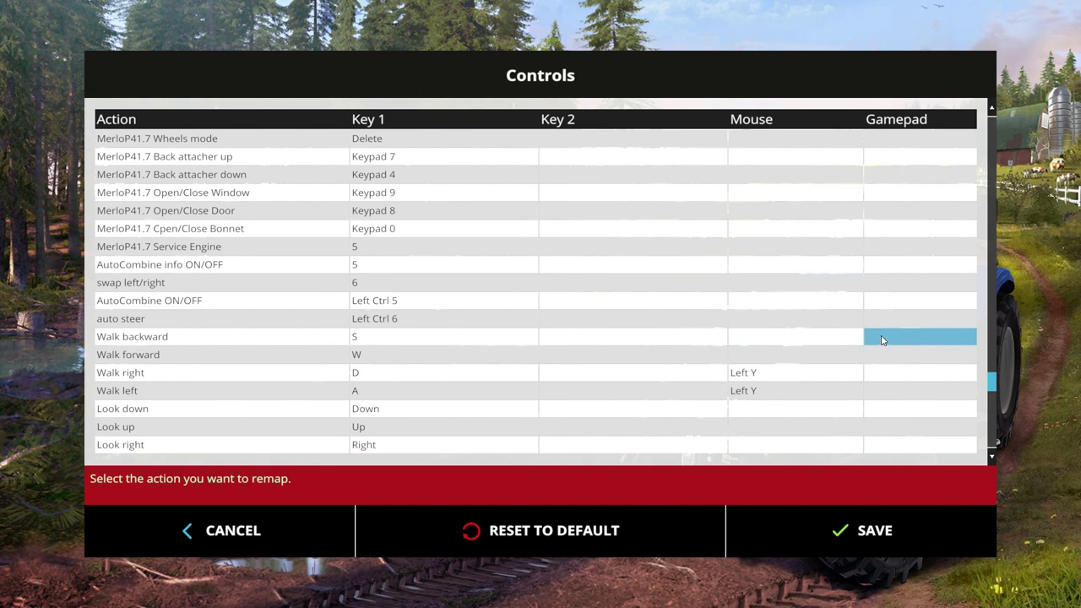
click(882, 337)
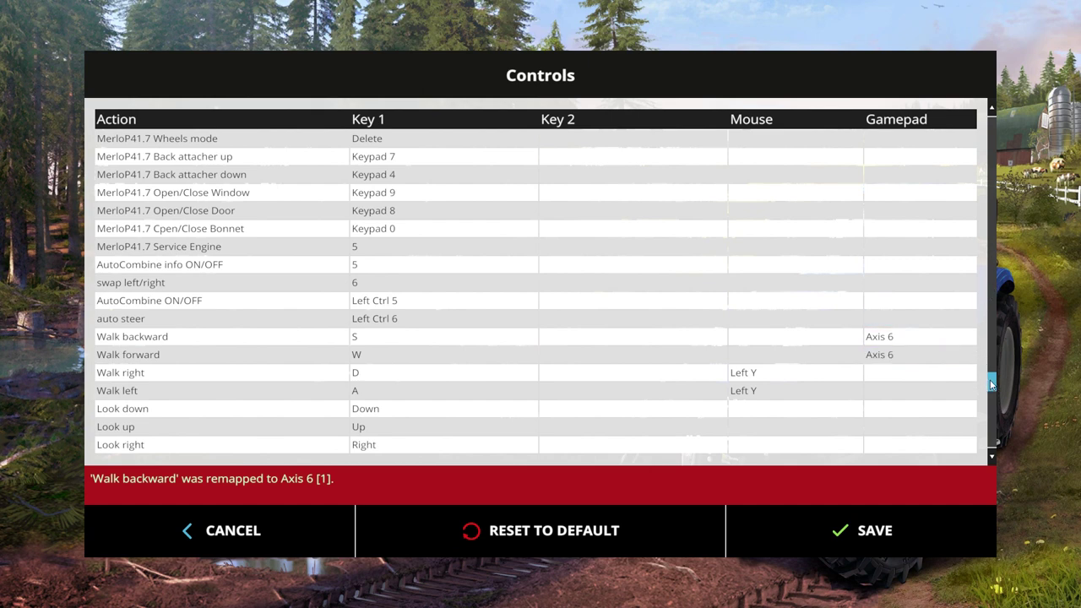
Map the gamepad binding of Drive forward and Drive backward to Axis 6.
scroll(991, 384, up, 4)
scroll(990, 384, down, 4)
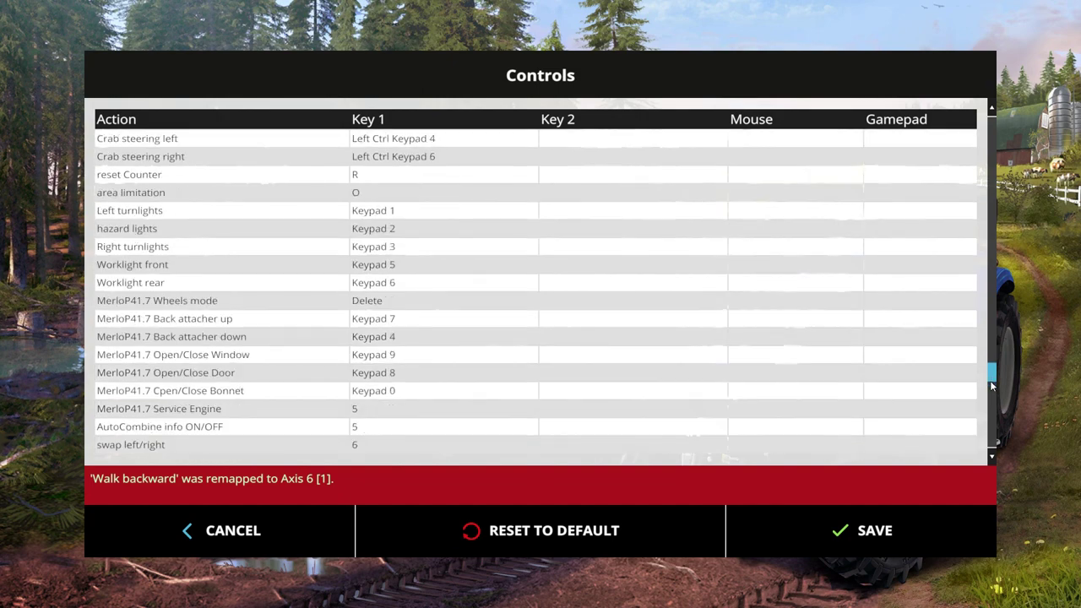
scroll(990, 390, down, 3)
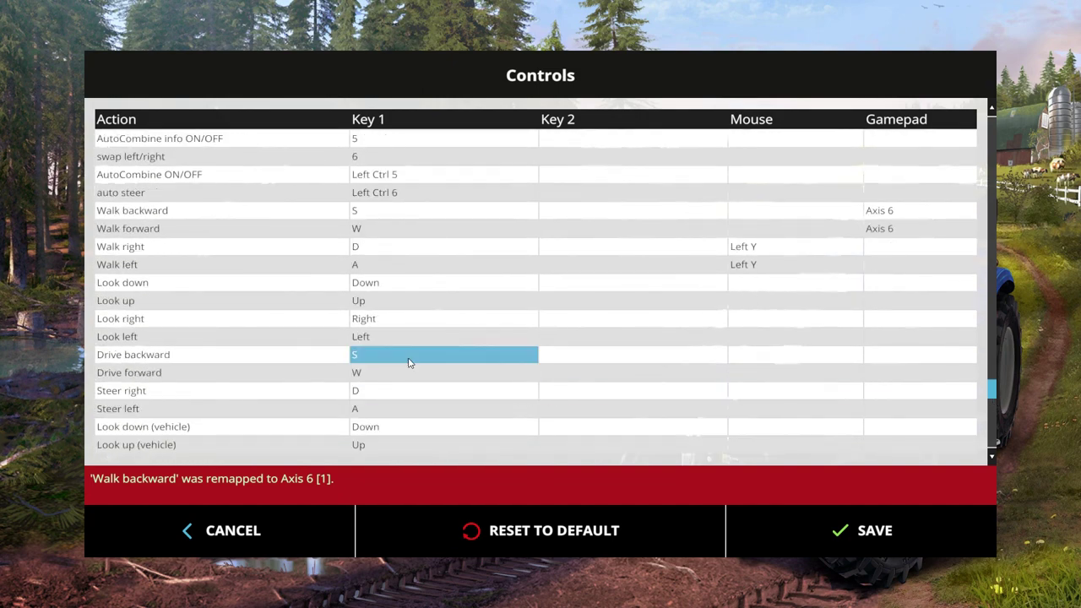
click(874, 378)
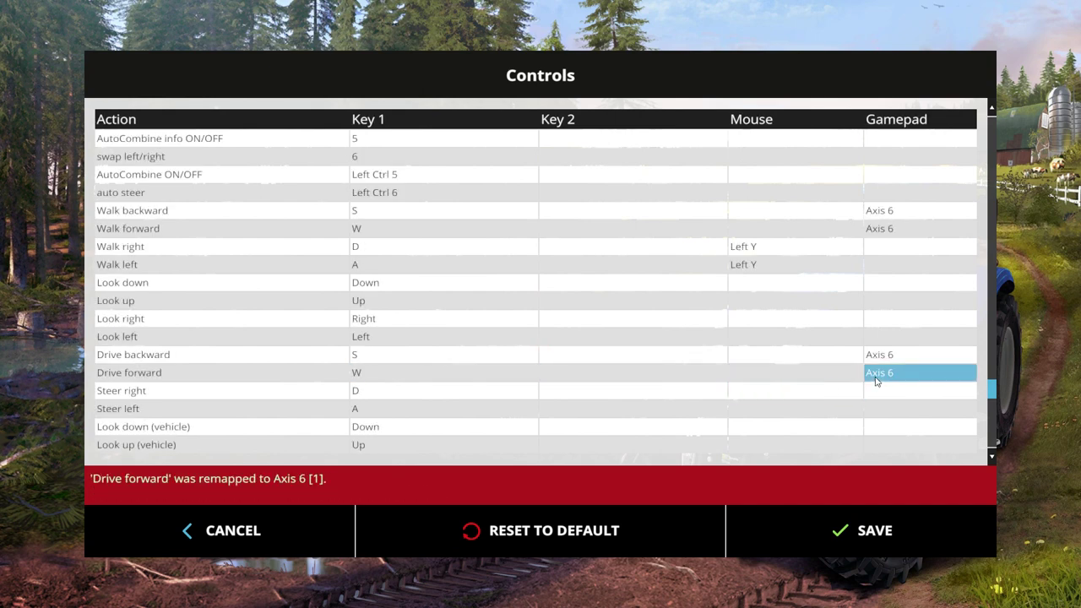
Map the gamepad binding of Steer right and Steer left to Axis 1.
click(924, 395)
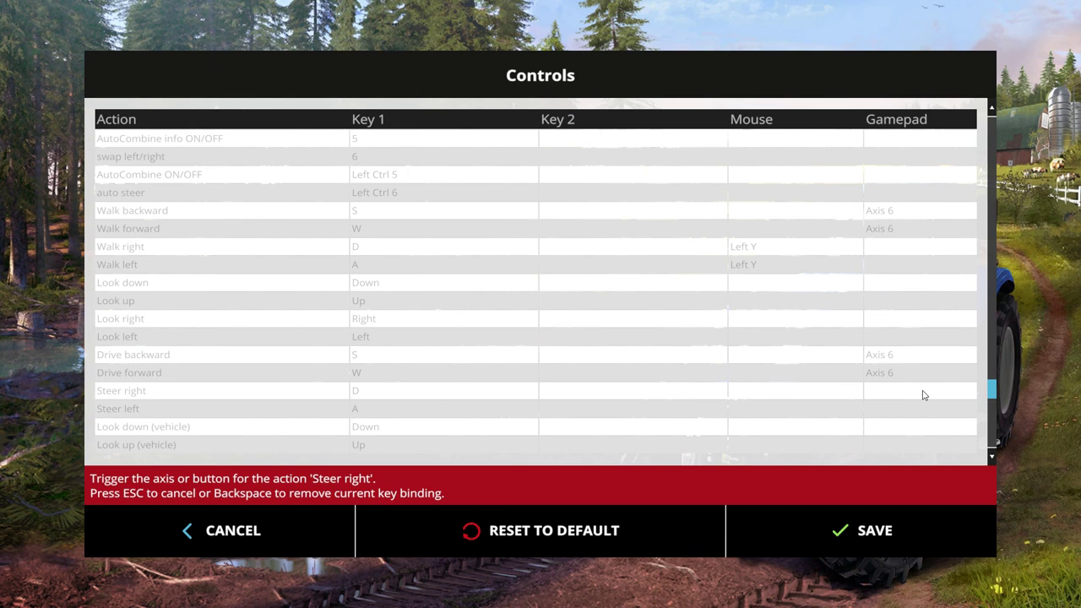
key(Escape)
click(924, 396)
key(Escape)
click(922, 395)
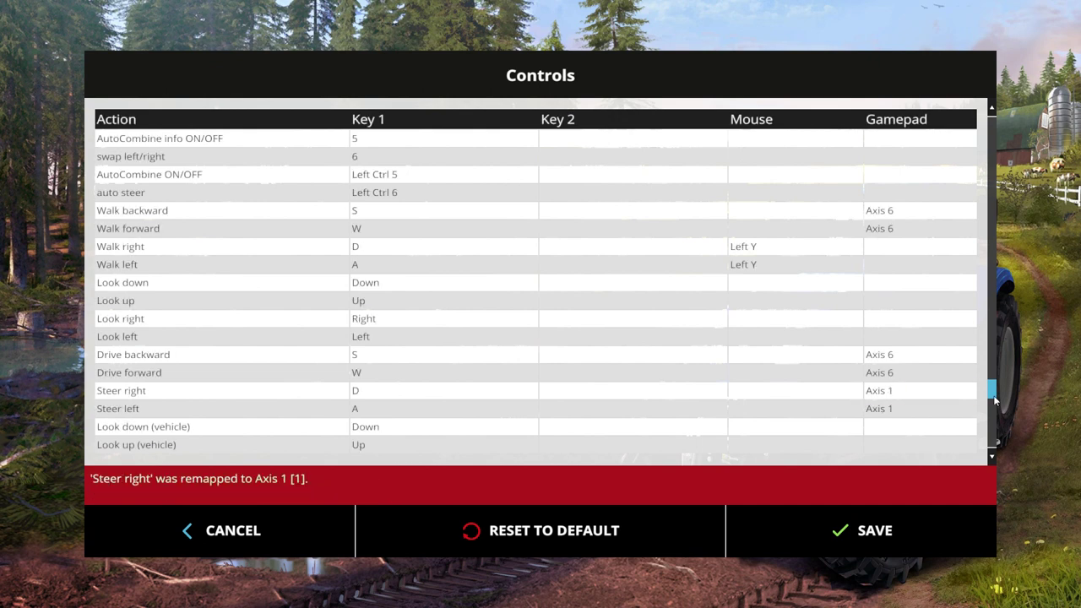
Map the gamepad binding of Left turnlights to button 6 and Right turnlights to button 5.
drag(993, 397, 995, 410)
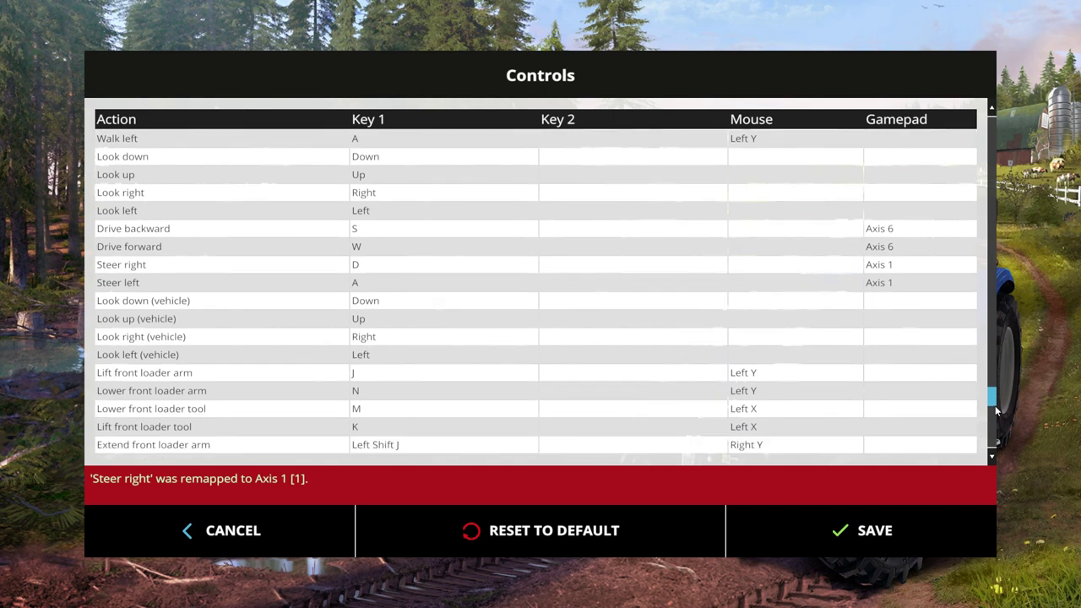
drag(994, 410, 998, 371)
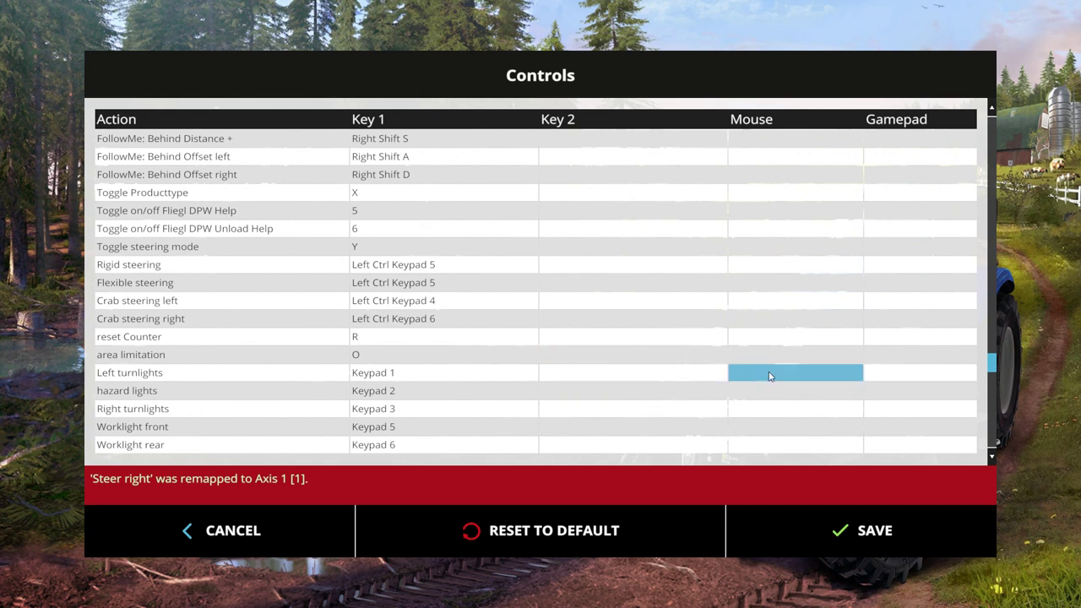
click(876, 374)
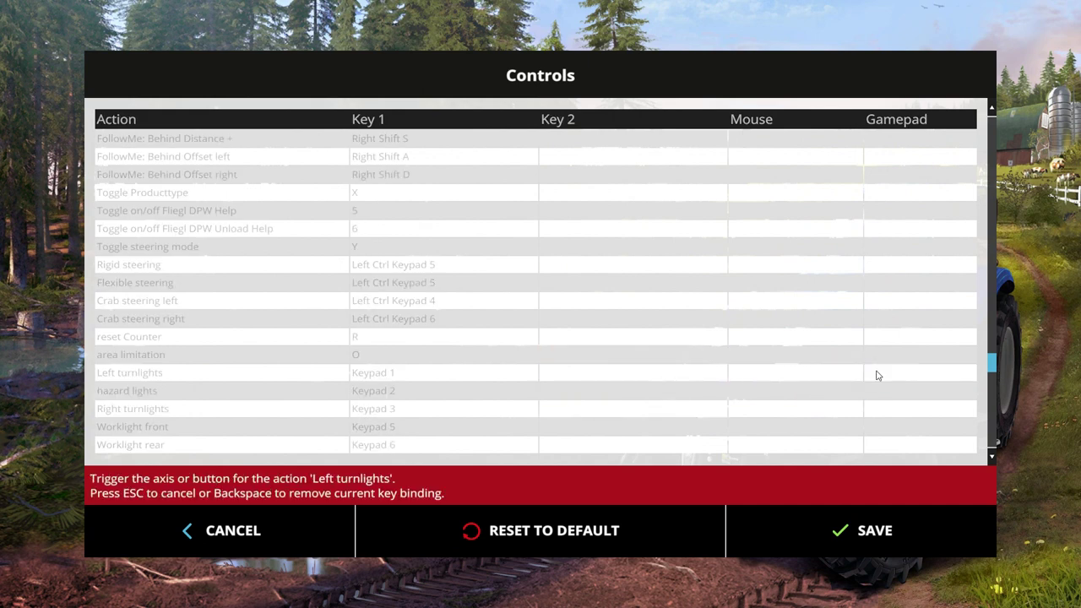
click(886, 417)
key(5)
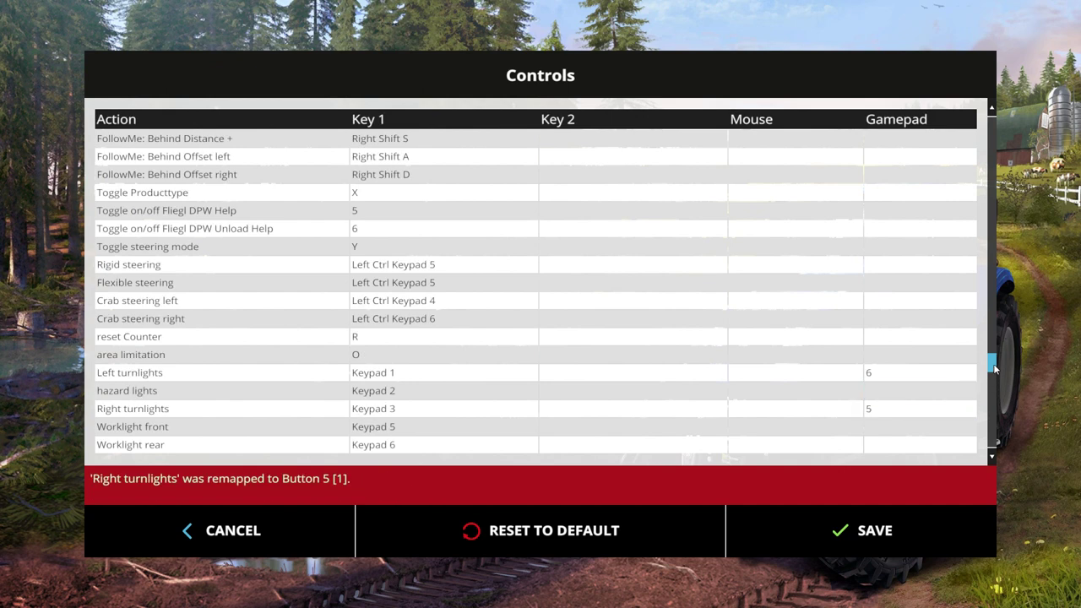
scroll(994, 368, up, 3)
drag(993, 365, 998, 387)
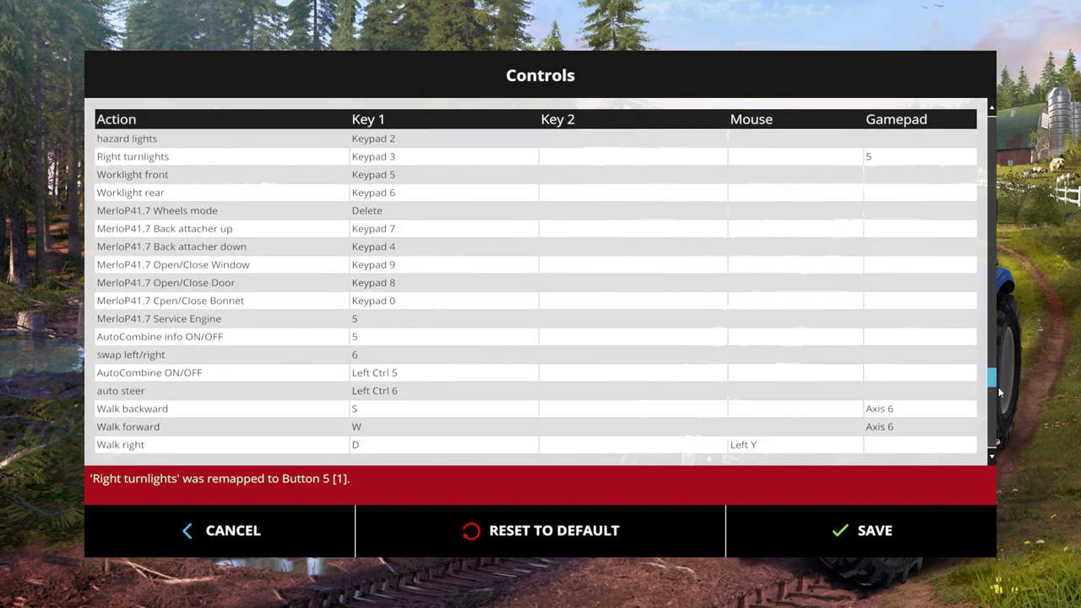
Save the remapped controls and load career savegame 10 on the Coldborough Park Farm map.
drag(998, 385, 1005, 361)
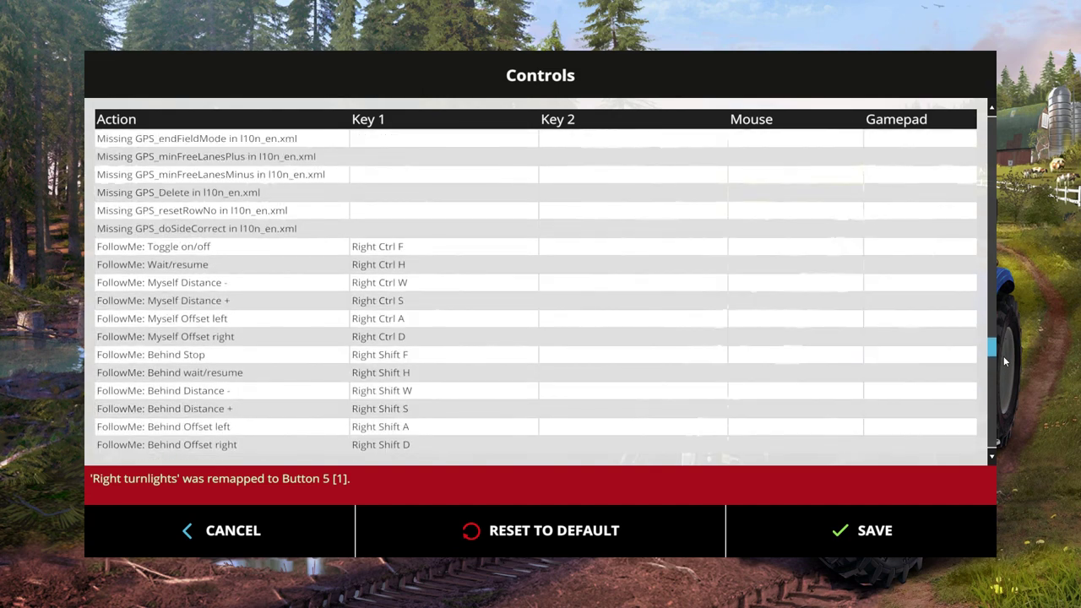
click(864, 539)
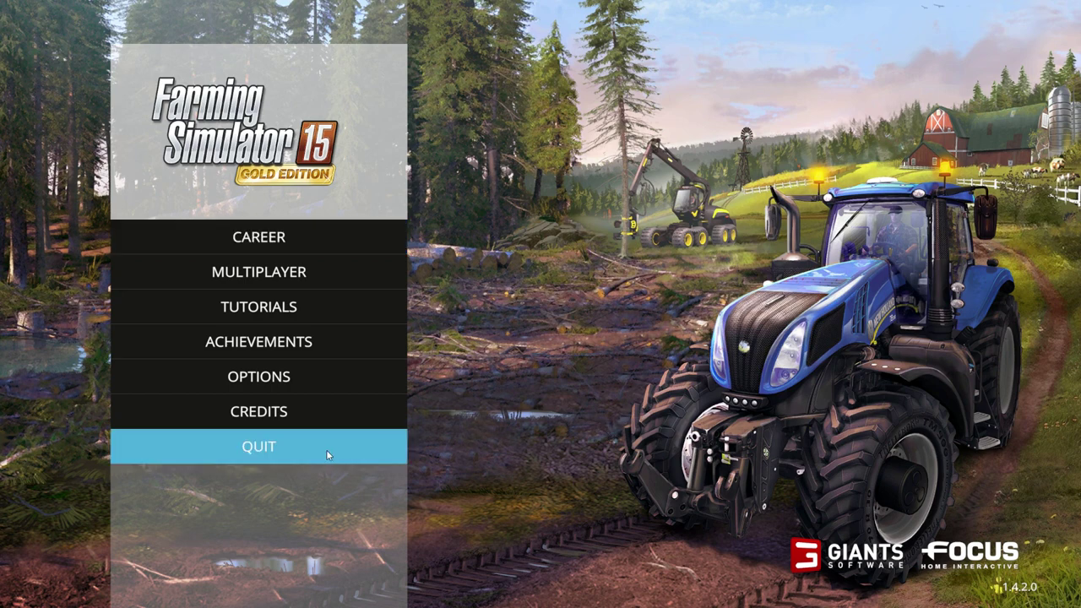
click(270, 237)
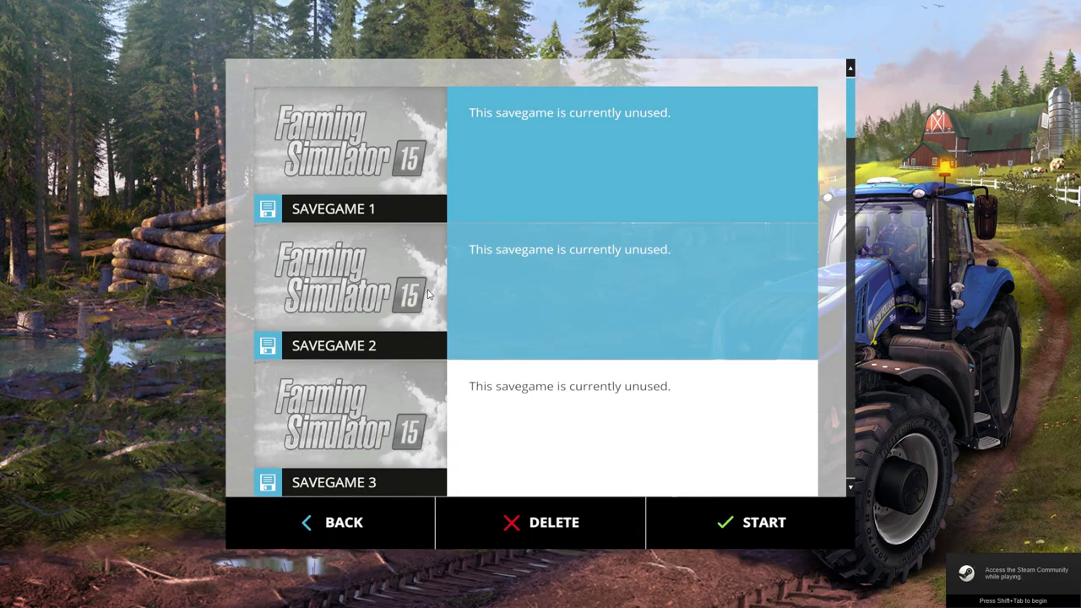
scroll(531, 363, down, 8)
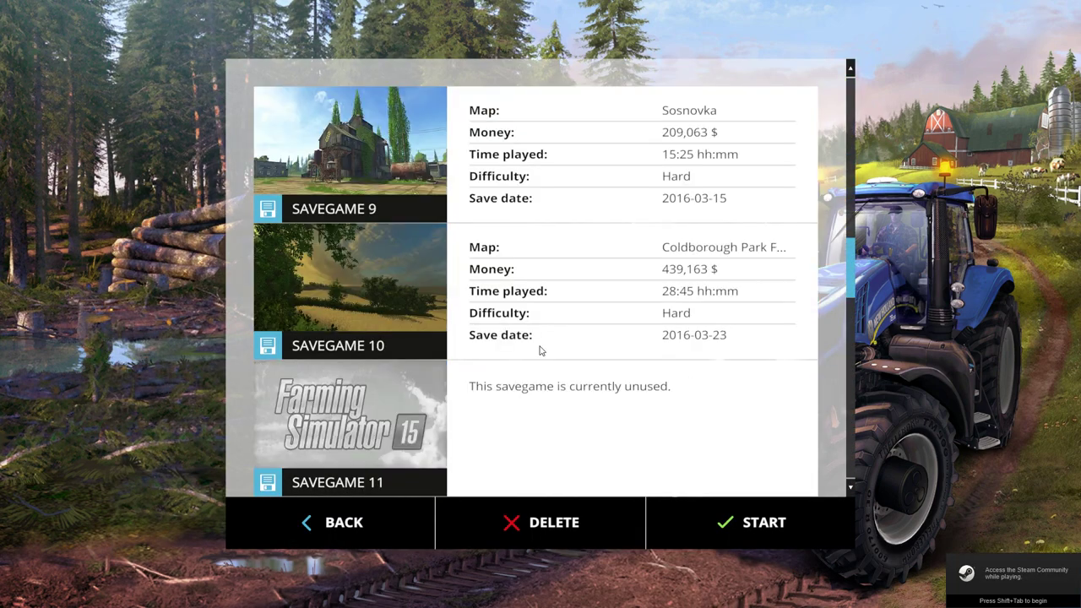
click(716, 533)
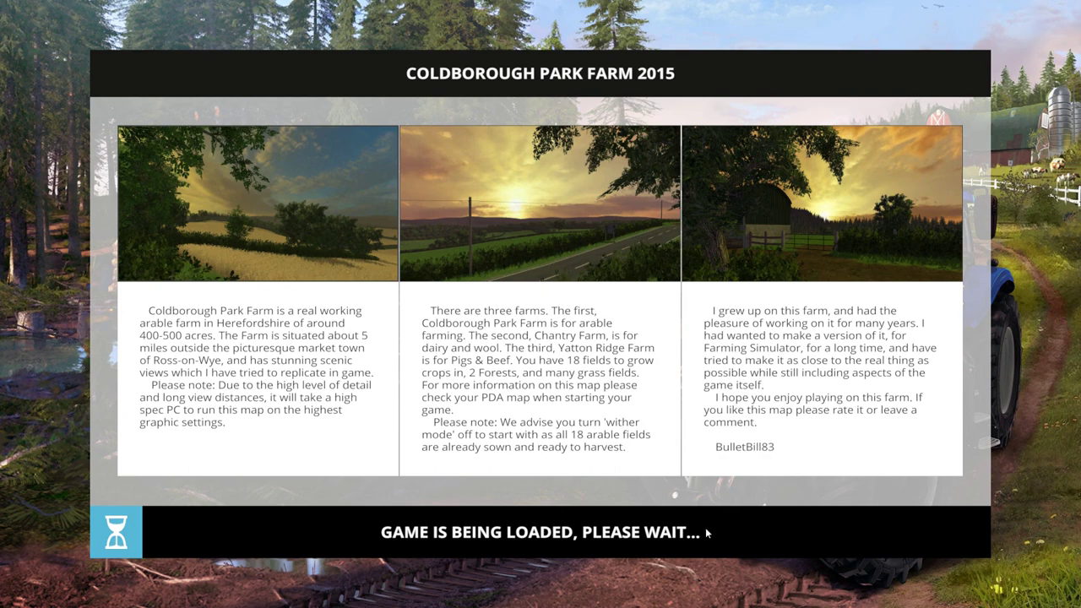
click(584, 544)
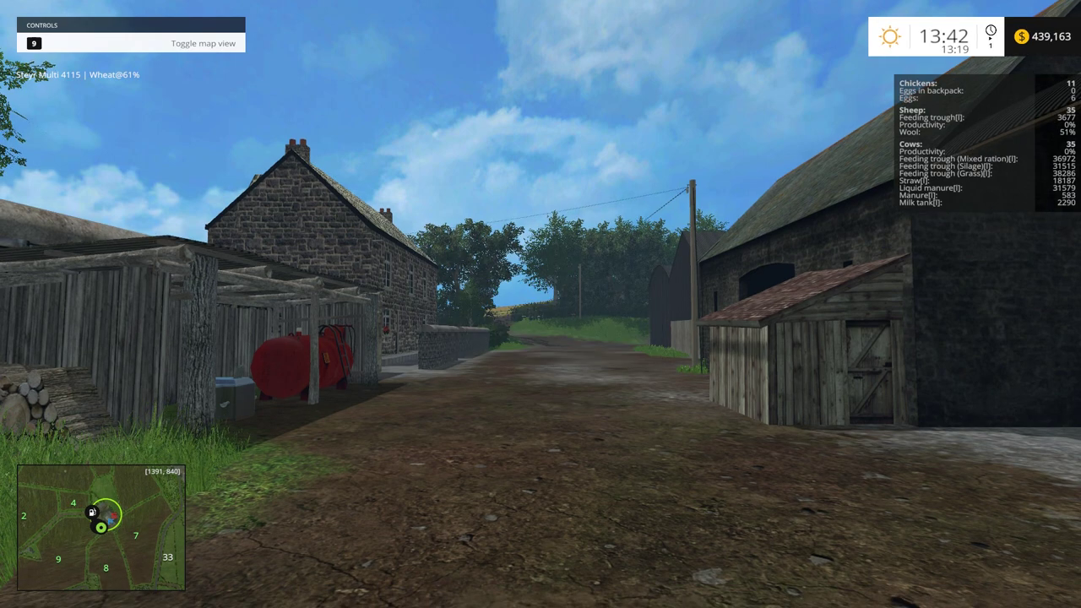
Enter the JCB TM 320s loader and test reversing, steering and driving forward in front of the bale shed.
key(5)
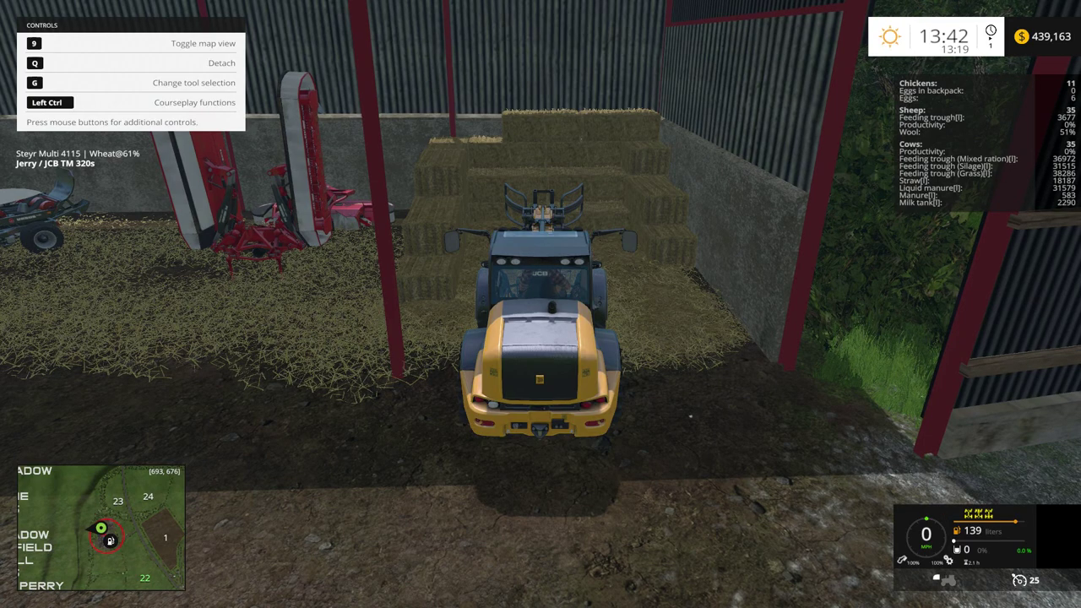
key(w)
key(s)
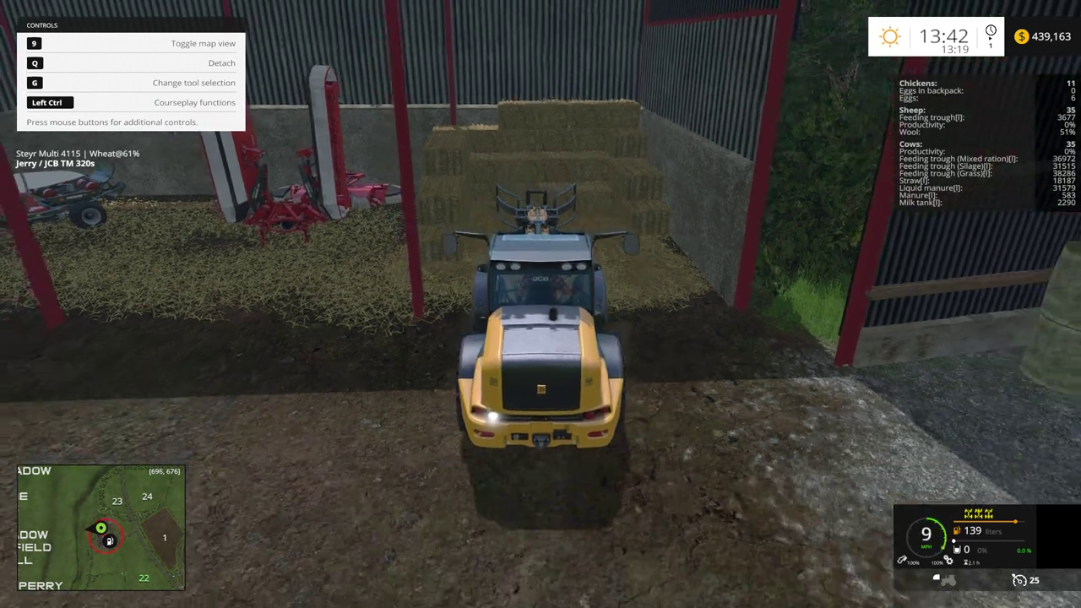
key(a)
key(d)
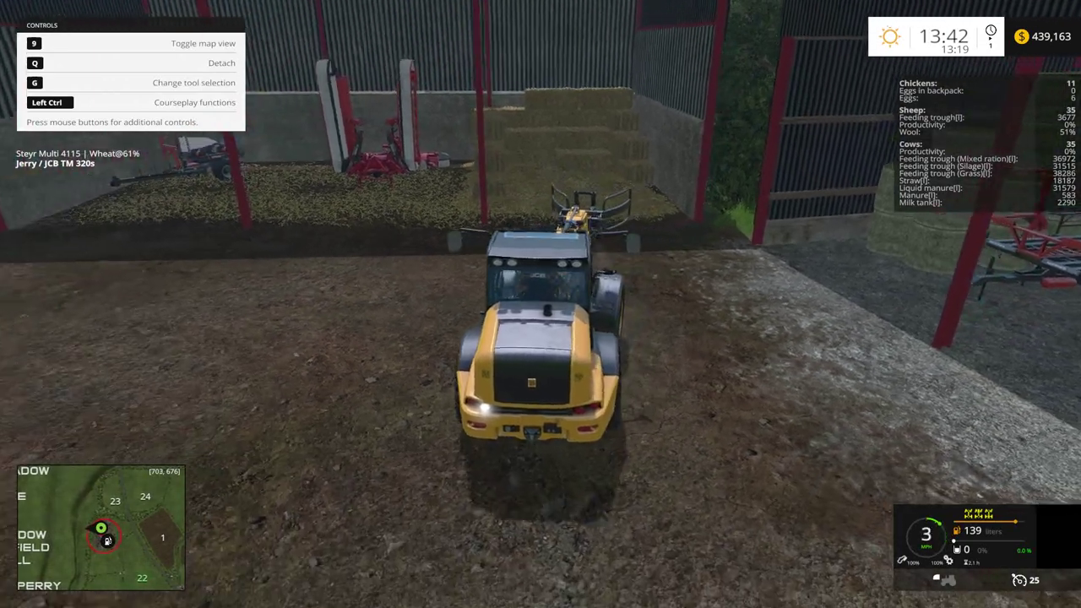
key(w)
key(s)
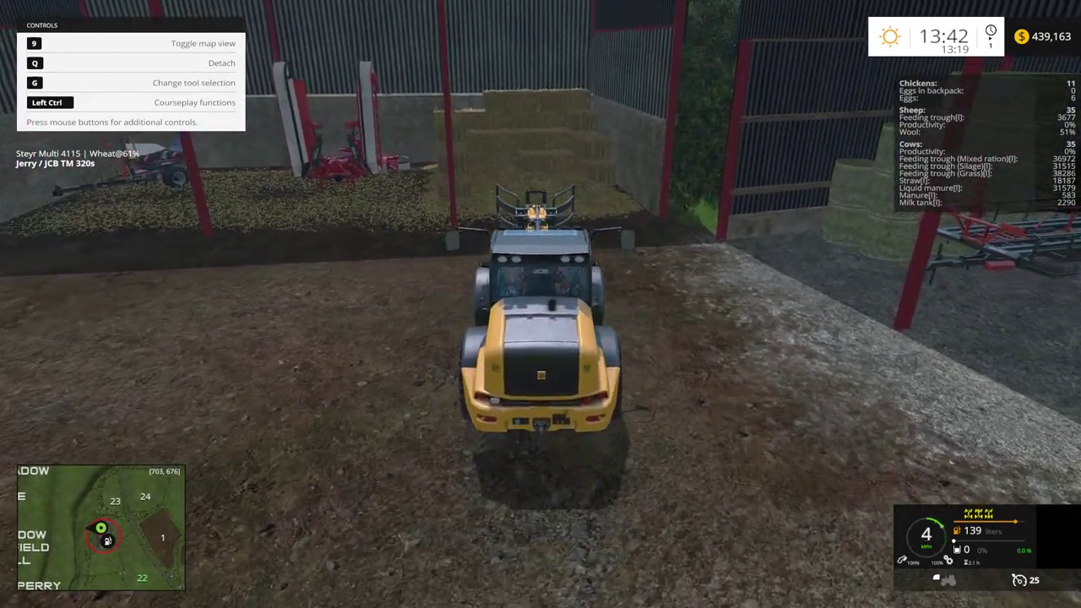
key(w)
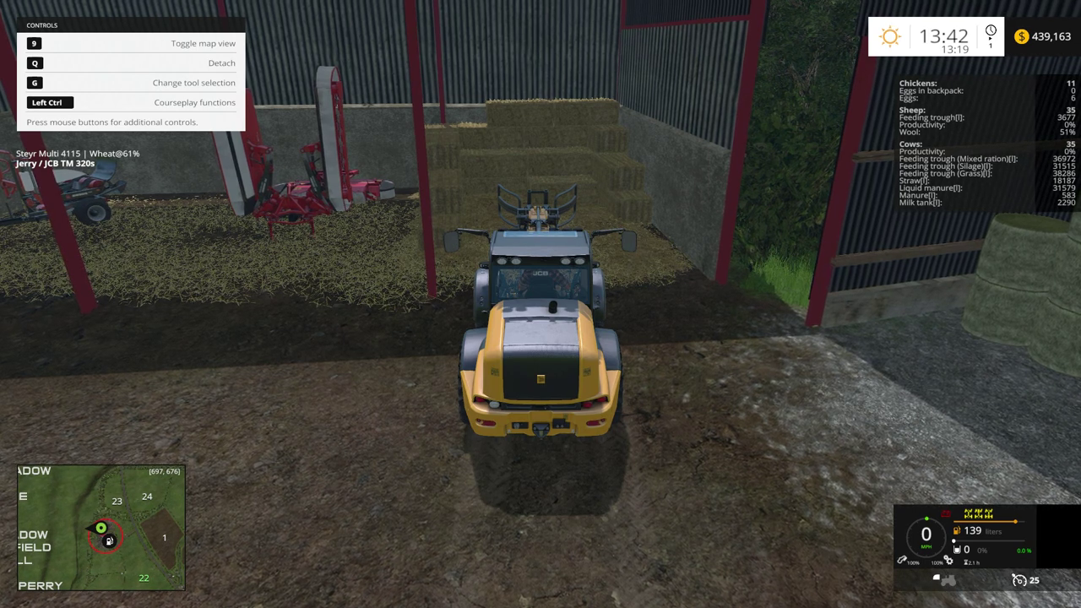
End the current game without saving and relaunch Farming Simulator 15 from Logitech Profiler.
key(Escape)
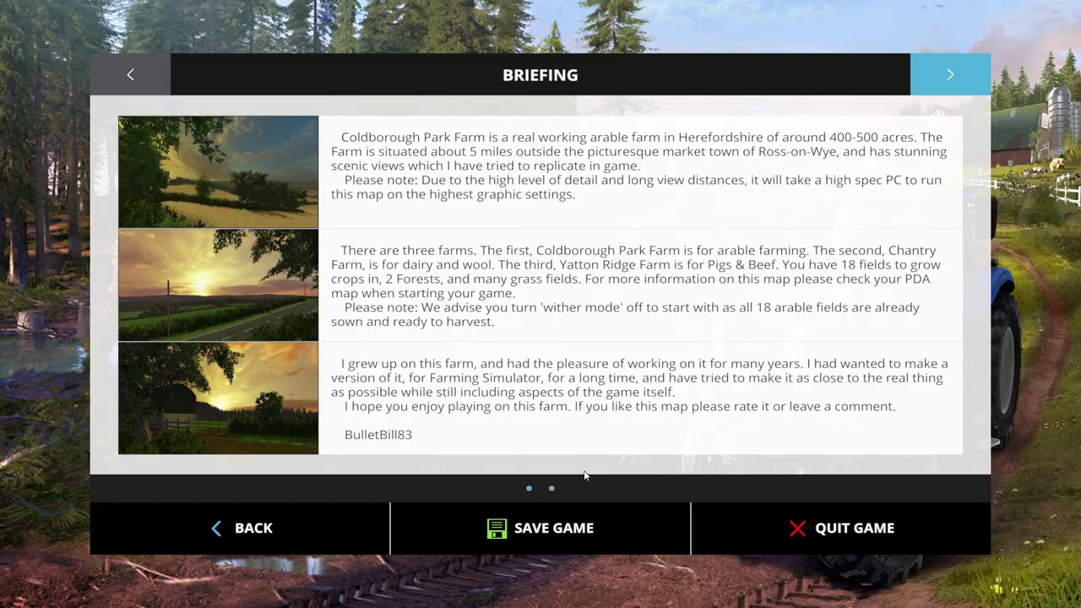
click(844, 528)
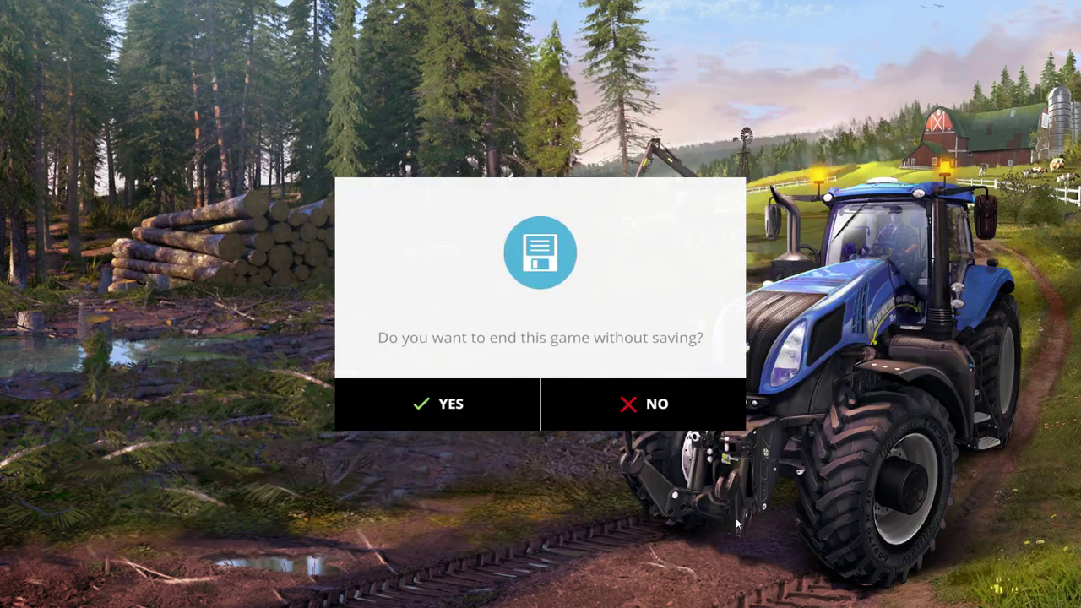
click(475, 413)
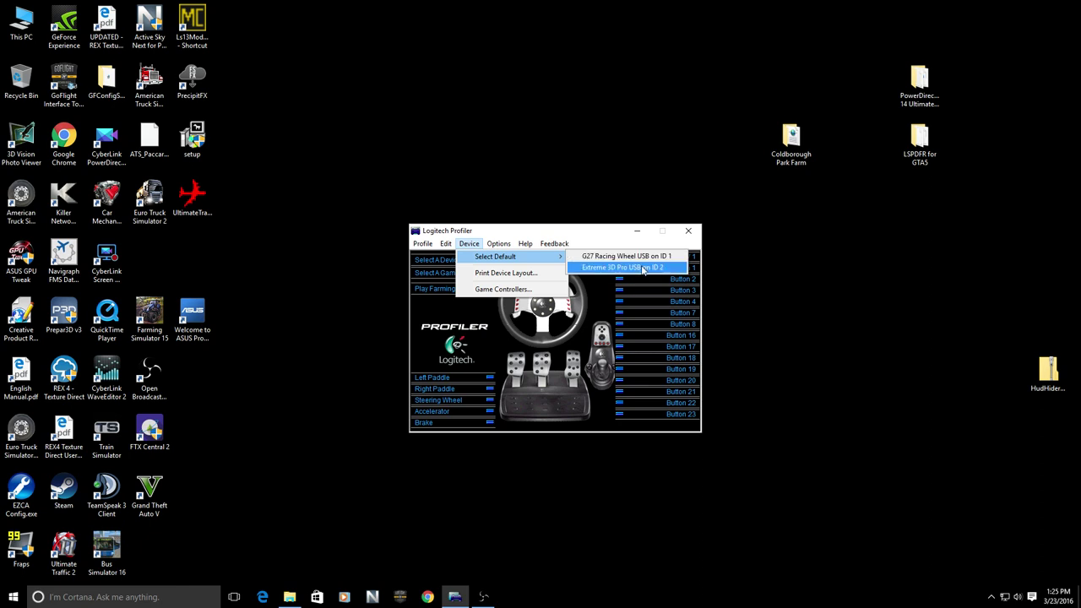
click(612, 225)
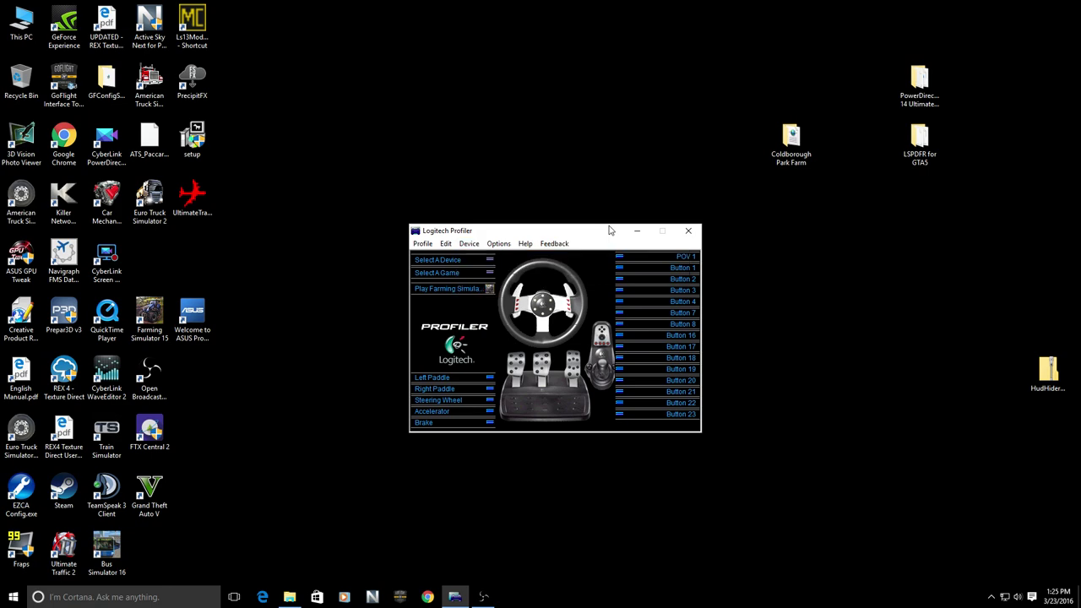
click(446, 289)
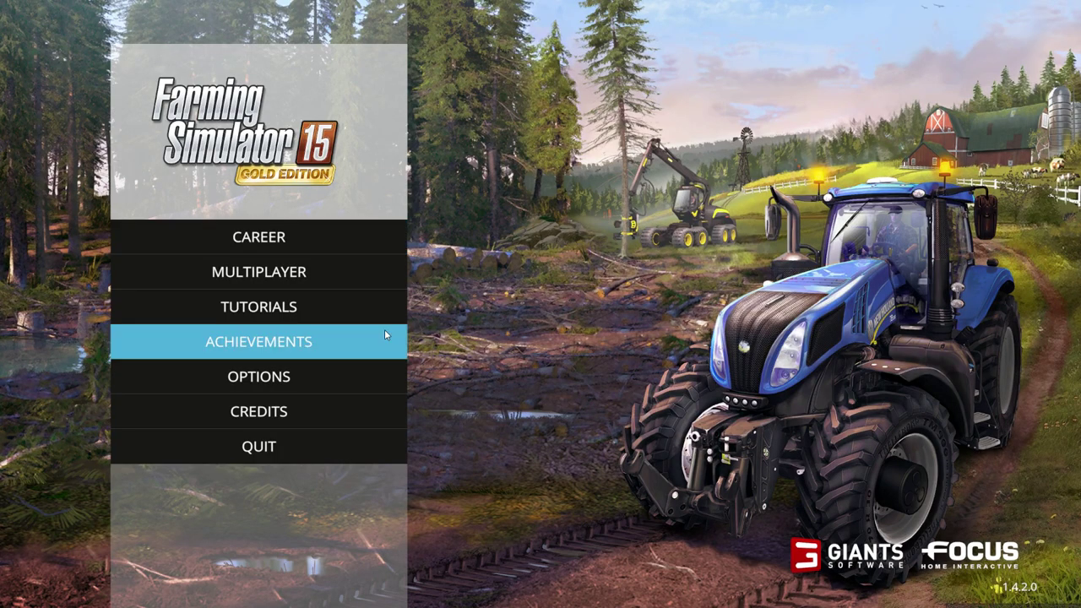
In the game's control settings, map the gamepad binding of Lift/Lower front loader arm to Axis 5 [2] and Lower/Lift front loader tool to Axis 1 [2].
click(261, 378)
click(675, 502)
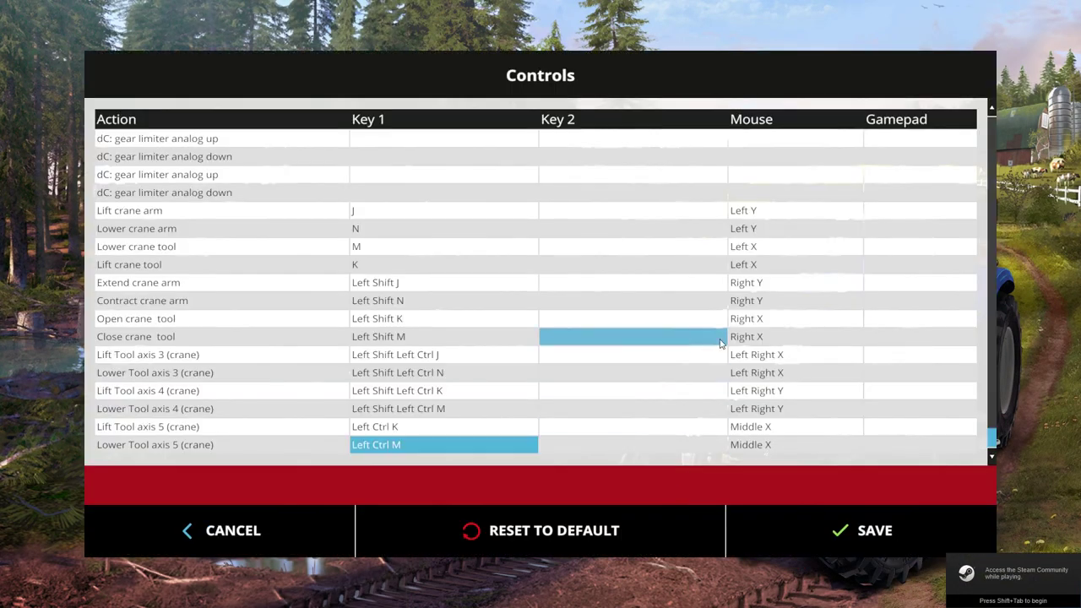
drag(988, 447, 993, 408)
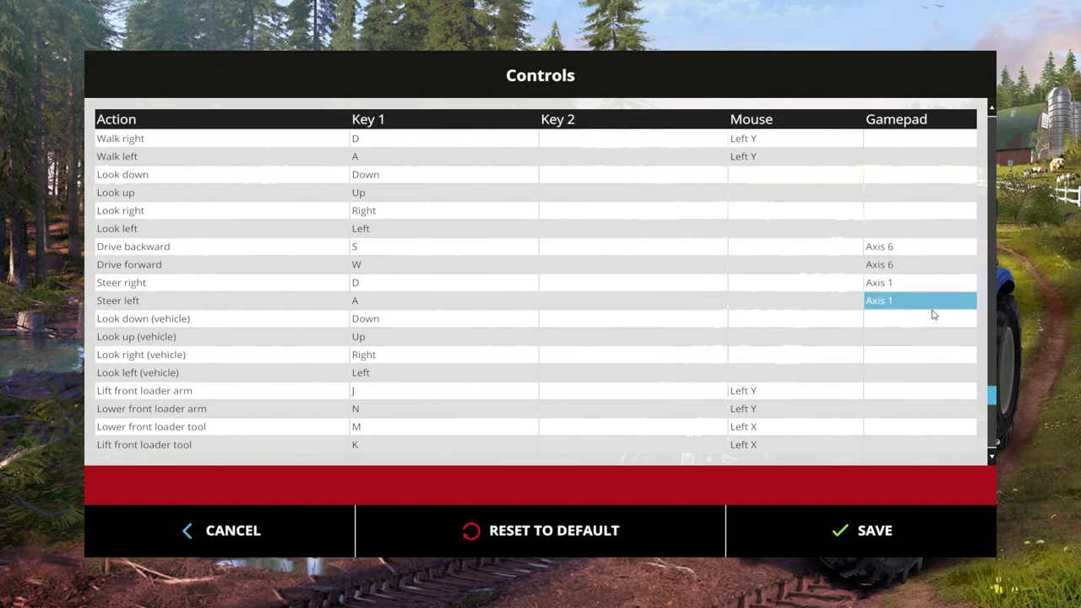
drag(992, 393, 993, 413)
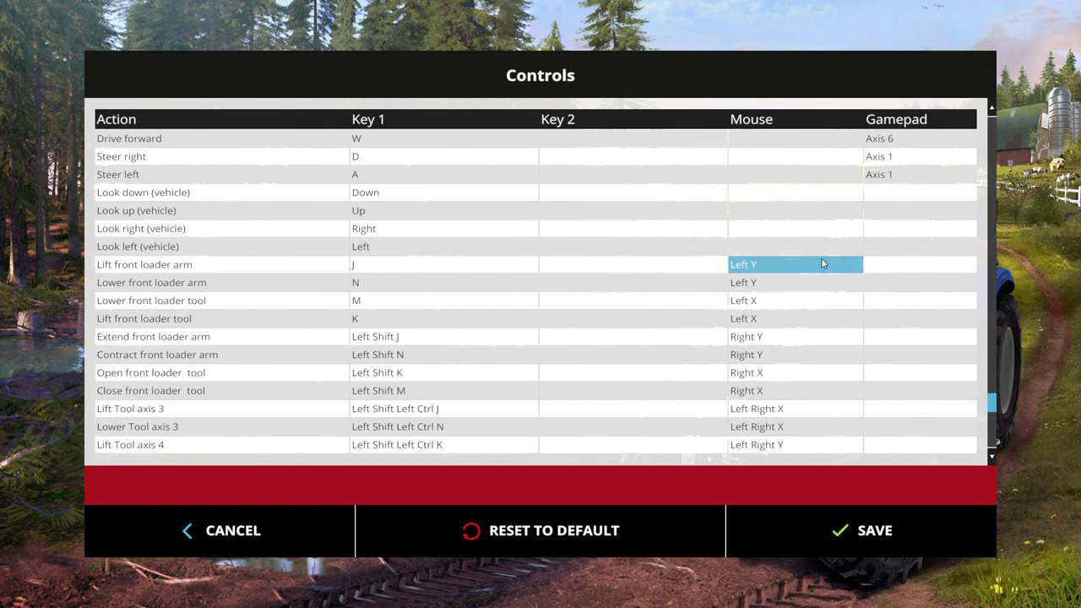
click(885, 266)
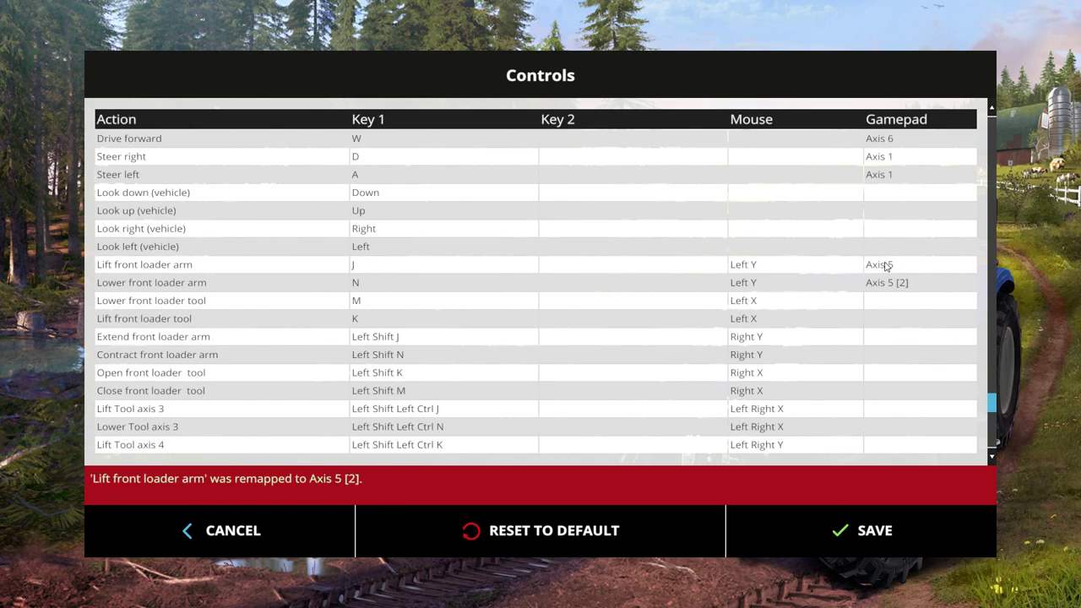
click(891, 307)
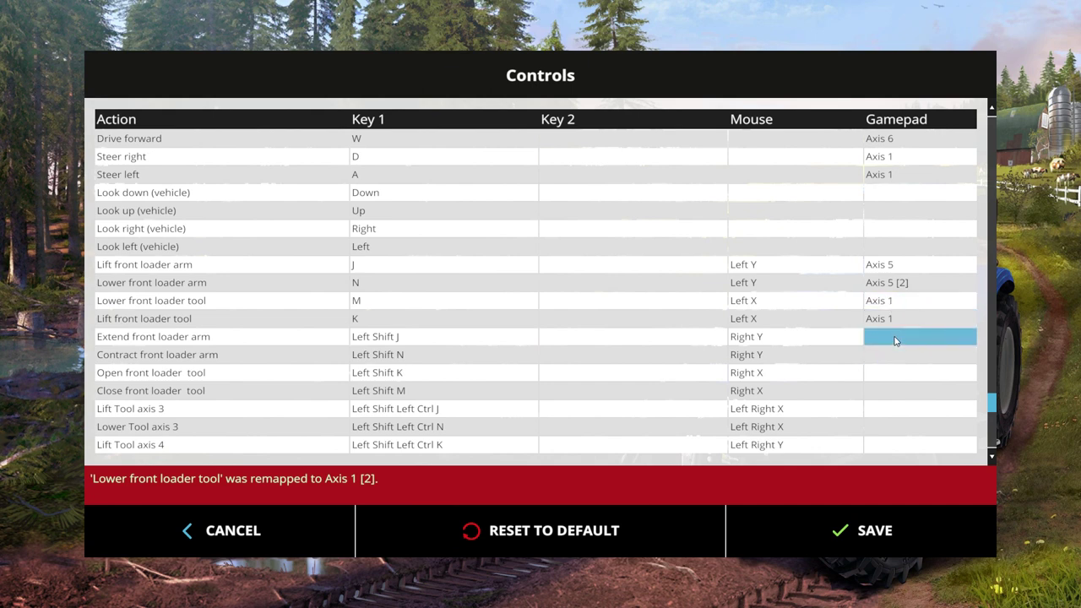
Map Extend/Contract front loader arm to gamepad Axis 6 [2] and Open/Close front loader tool to Axis 4 [2], and save the controls.
click(896, 340)
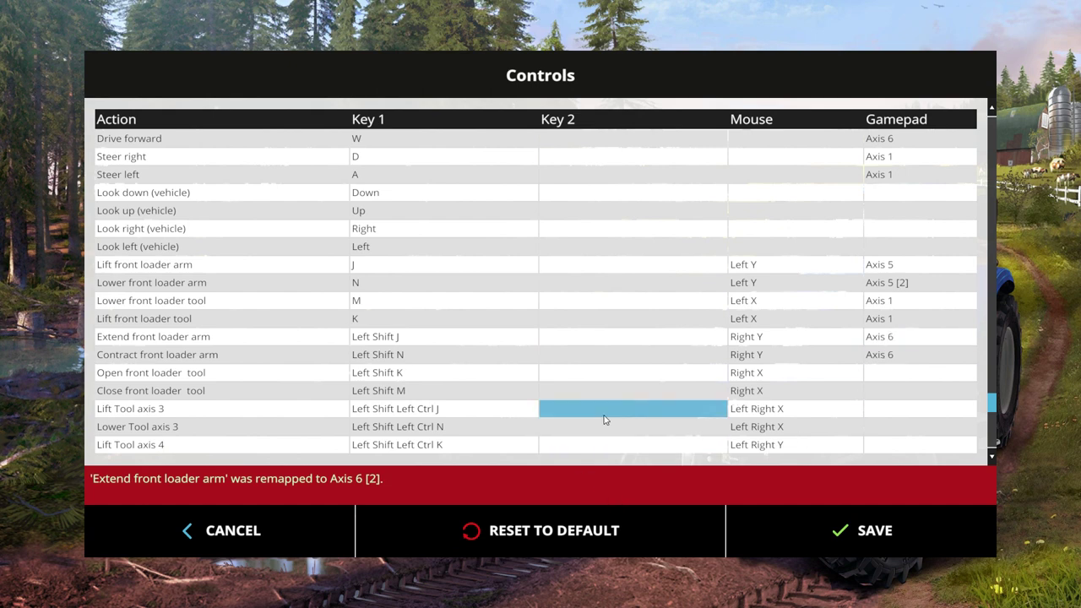
click(892, 375)
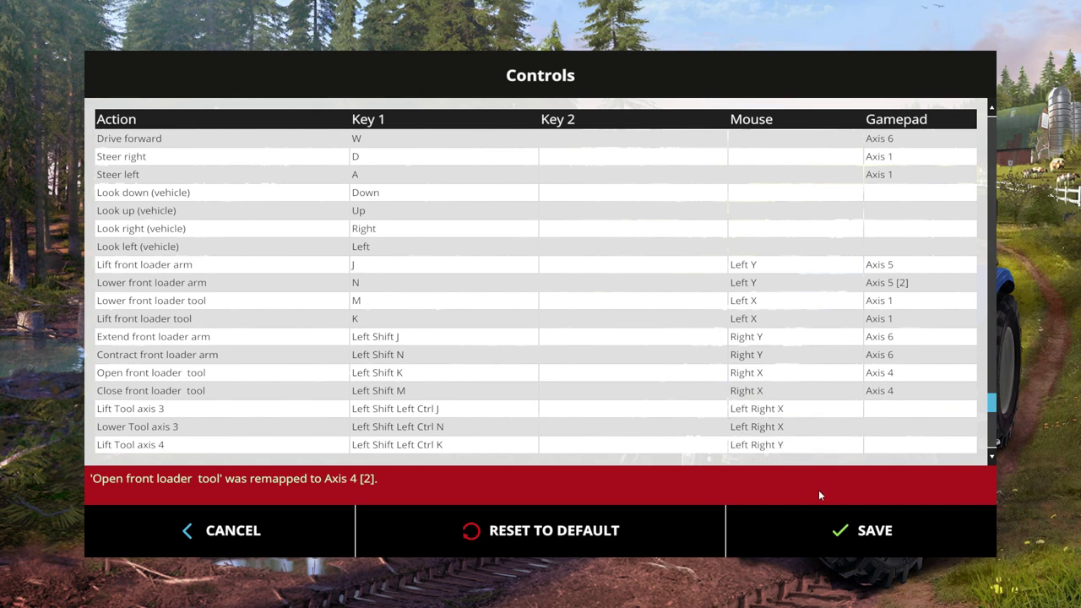
click(820, 540)
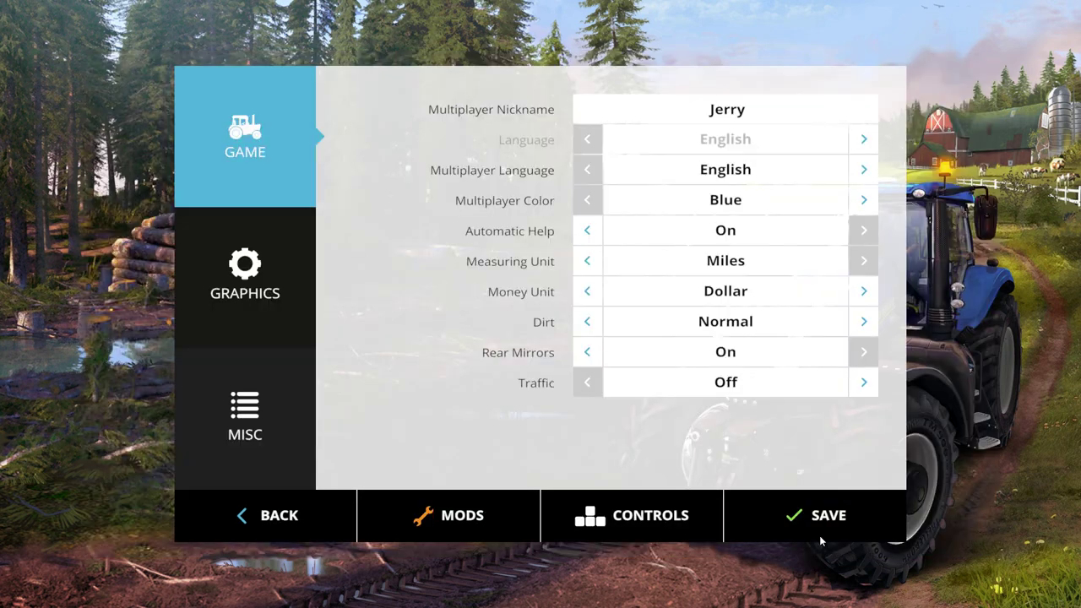
Reopen the control settings, check the gamepad bindings for walking, driving, steering and the front loader, and save the settings.
click(658, 534)
scroll(892, 362, down, 10)
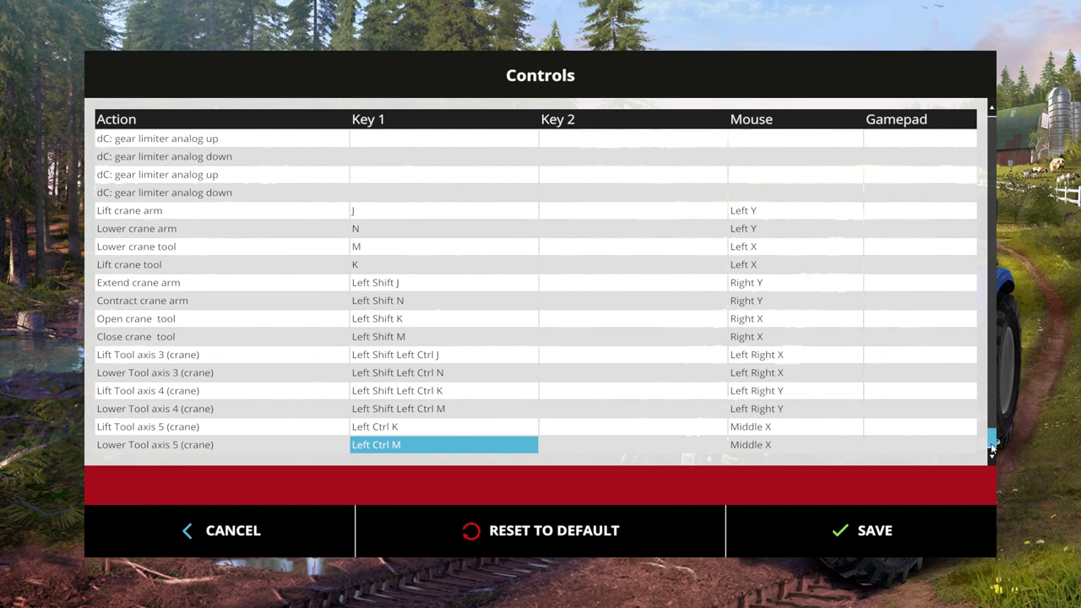
scroll(992, 448, up, 15)
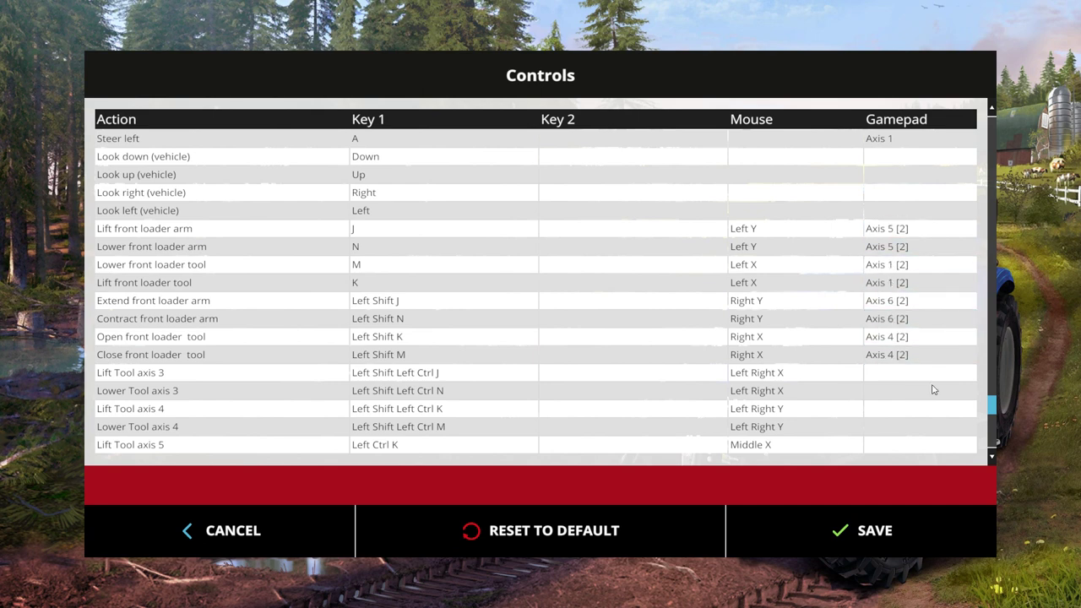
drag(992, 409, 995, 402)
scroll(995, 407, down, 2)
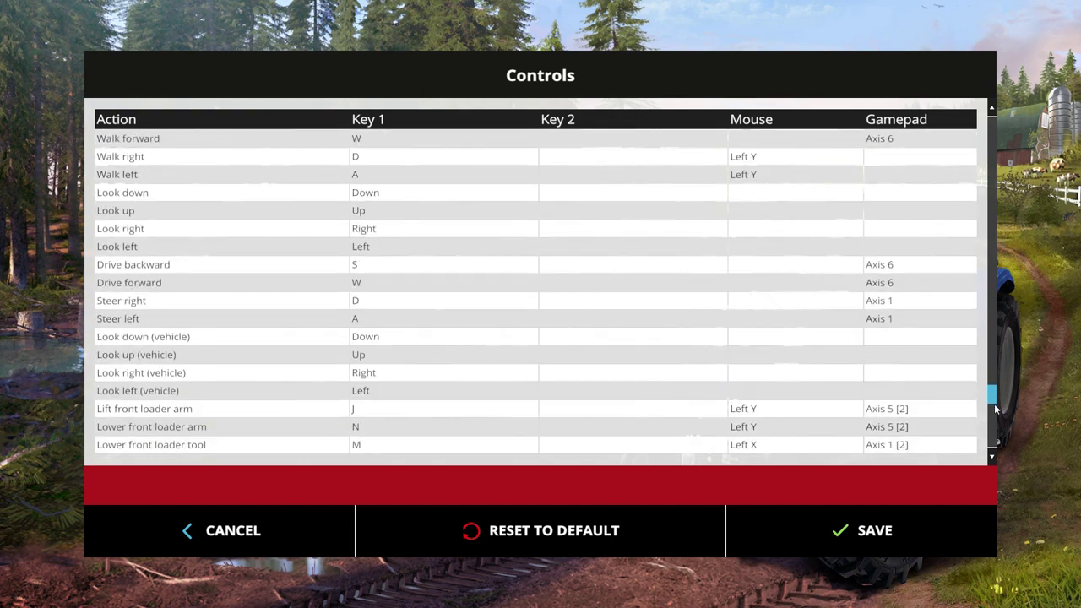
scroll(994, 409, down, 2)
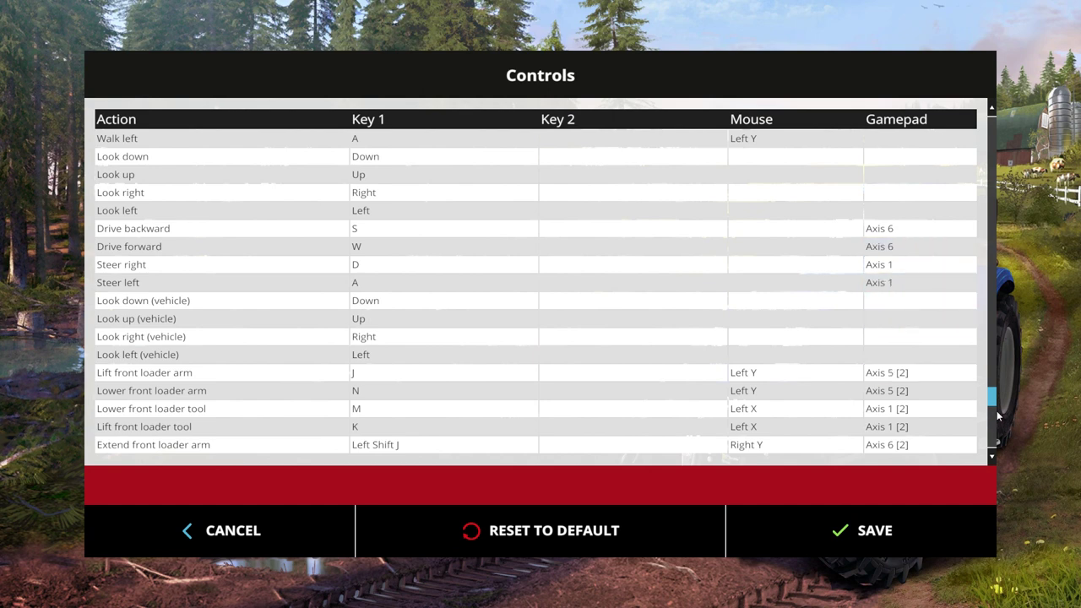
drag(991, 402, 992, 414)
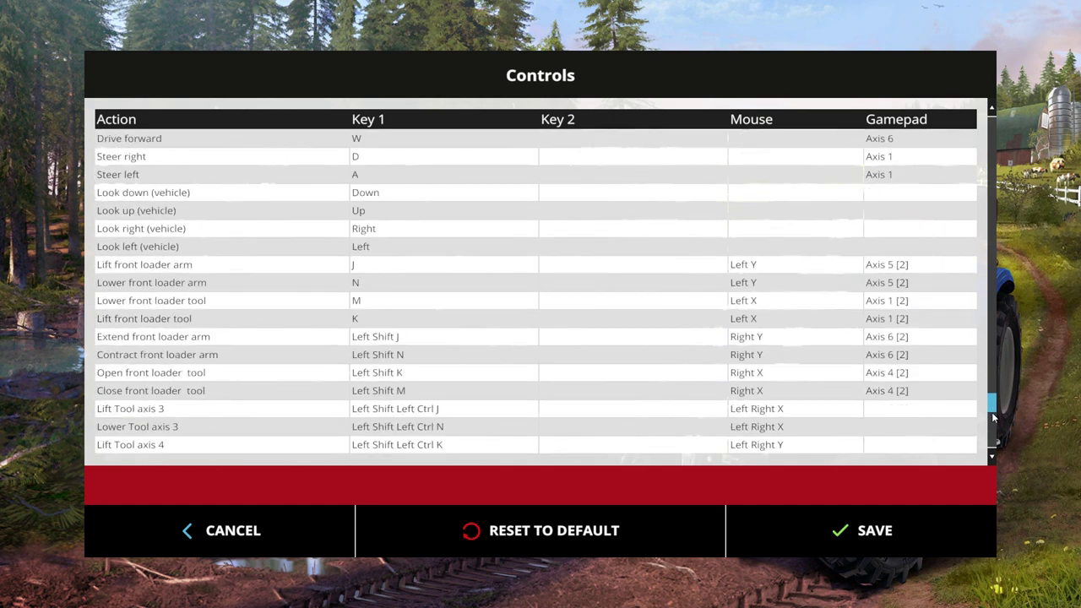
click(863, 540)
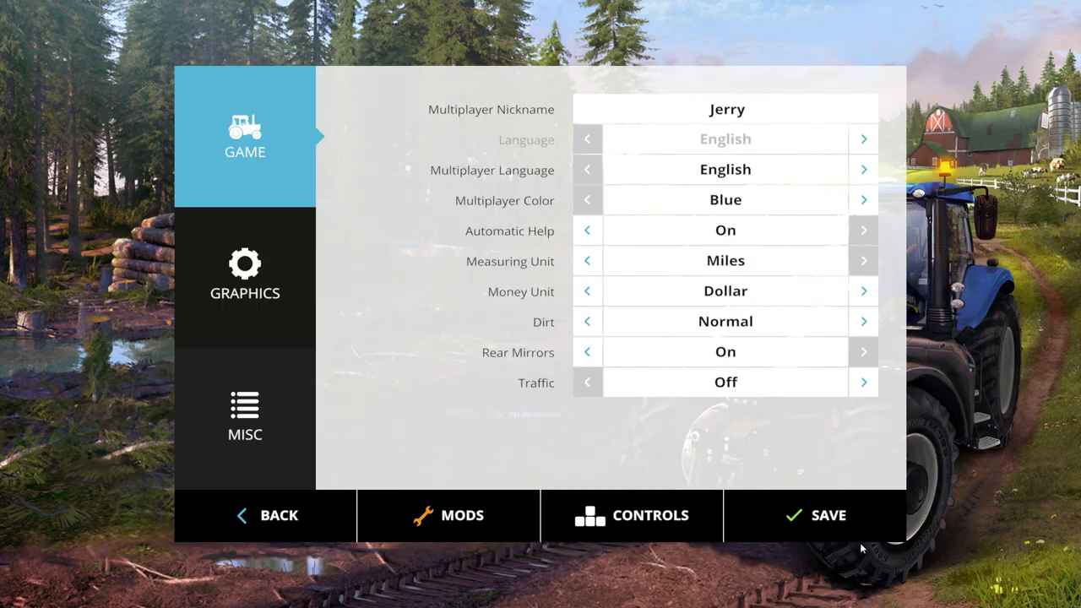
click(826, 512)
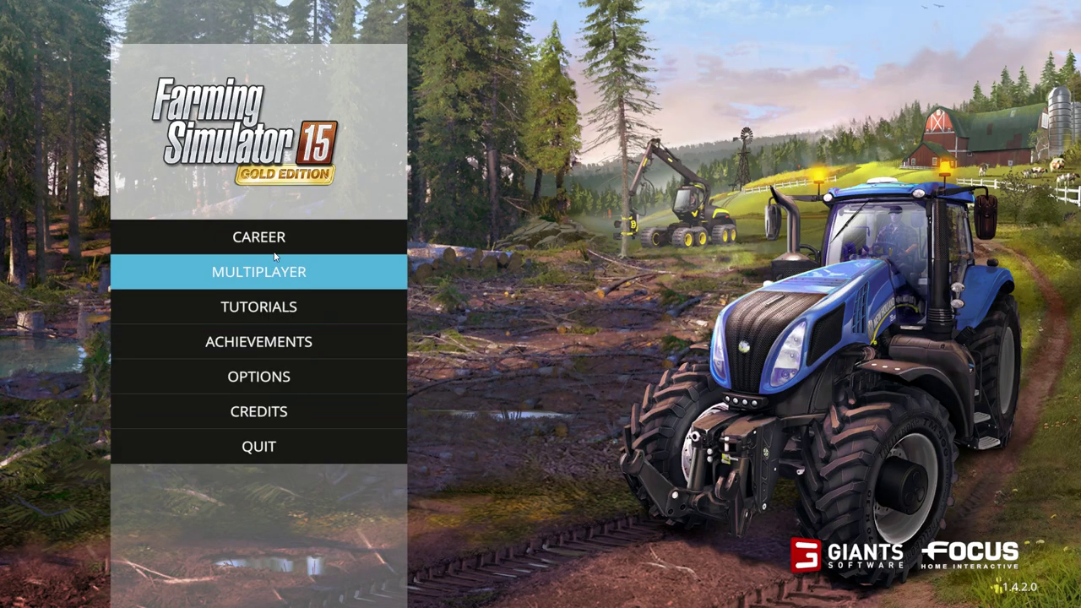
Start career savegame 10 on Coldborough Park Farm with the front loader bindings in place.
click(269, 247)
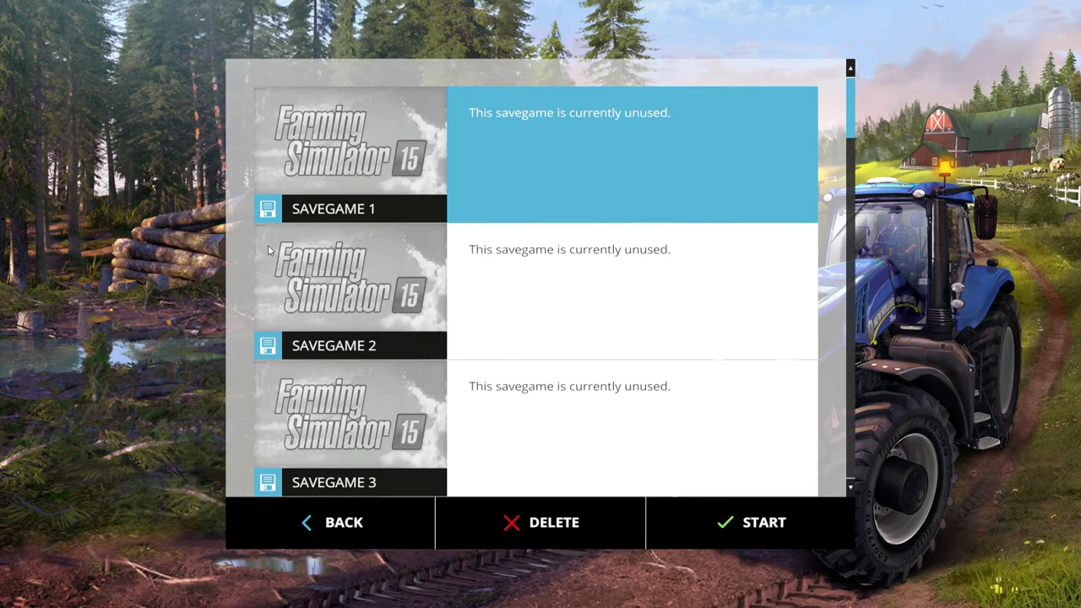
scroll(593, 363, down, 8)
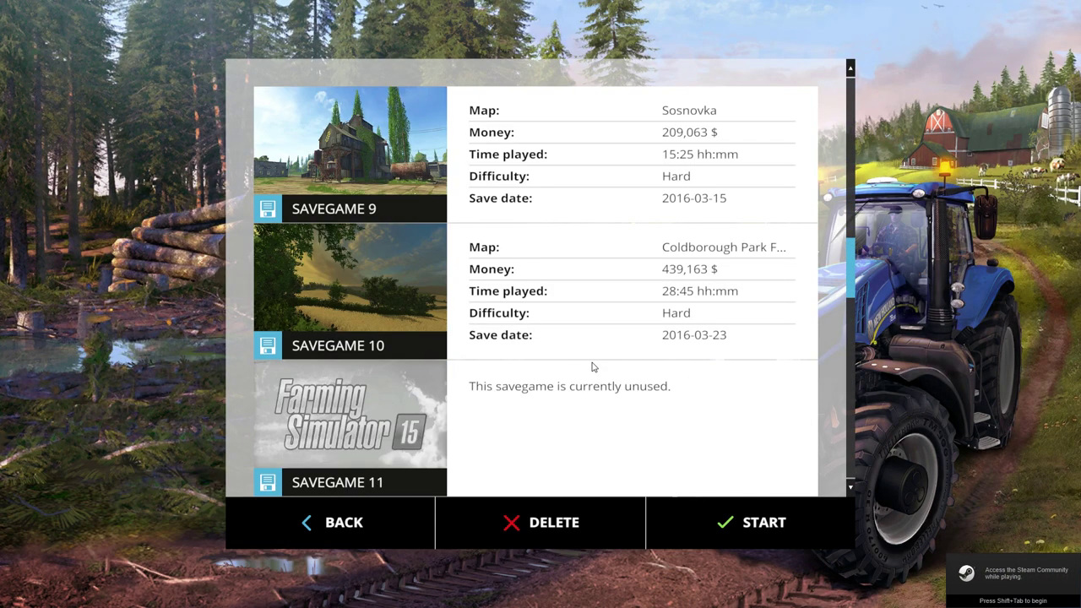
click(602, 293)
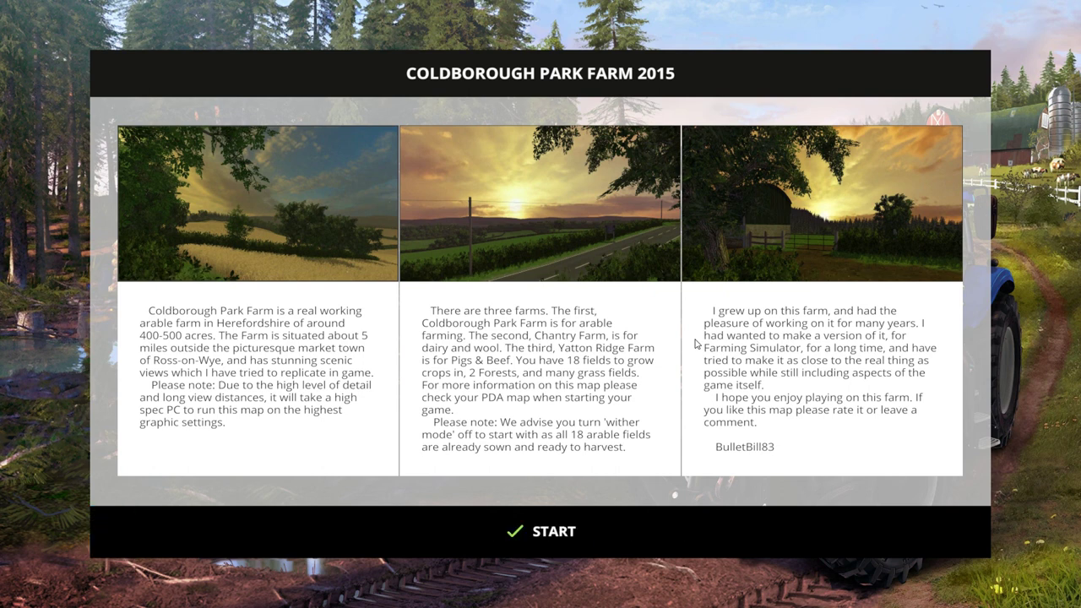
click(586, 524)
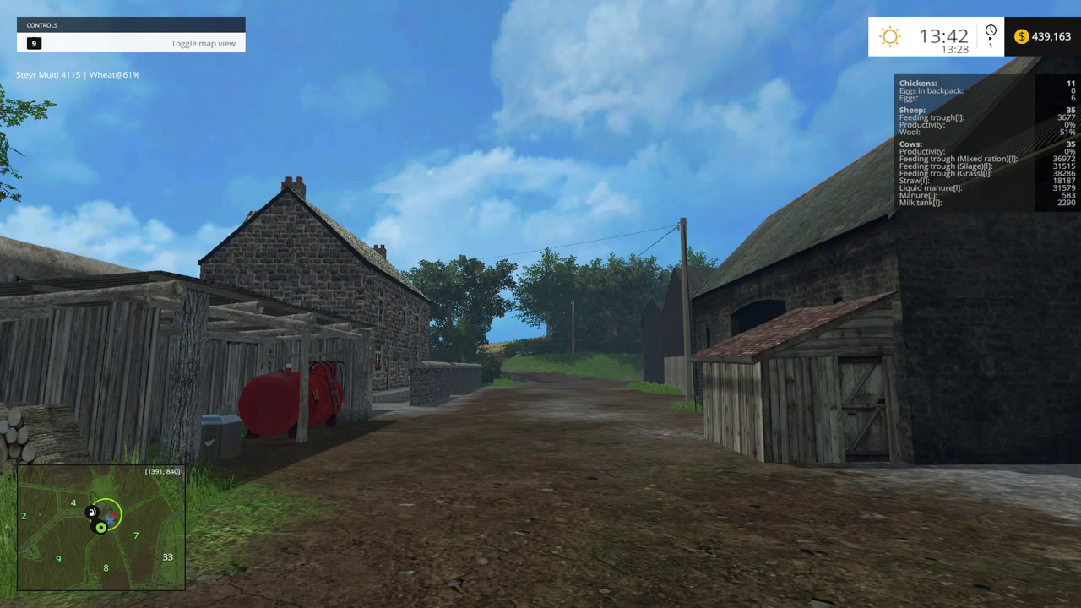
Switch to the JCB TM 320s and test driving by reversing it out of the straw bale shed into the yard, with a short forward move.
key(Tab)
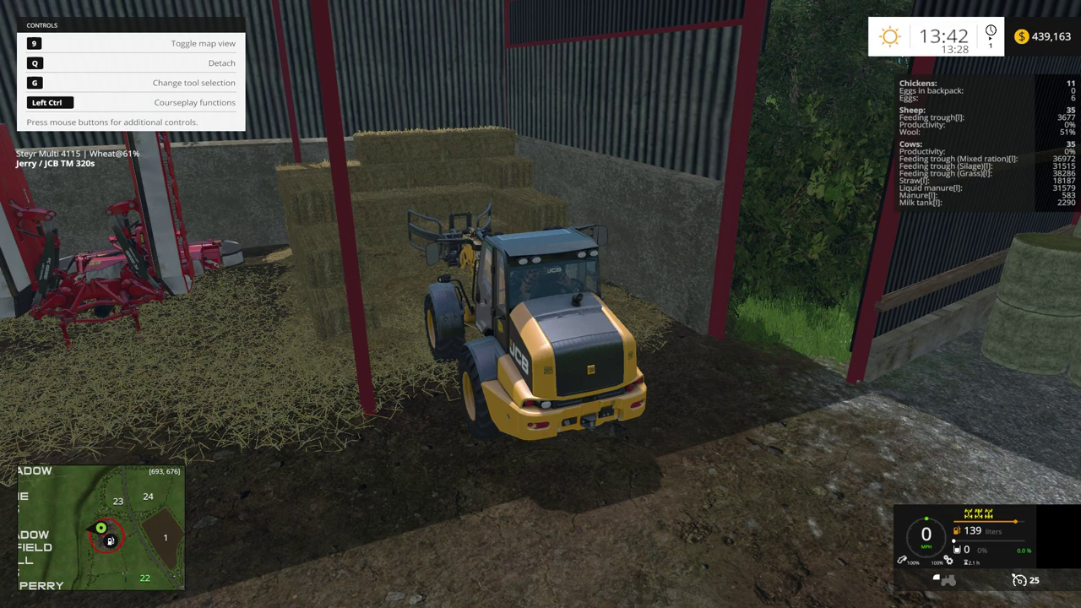
key(s)
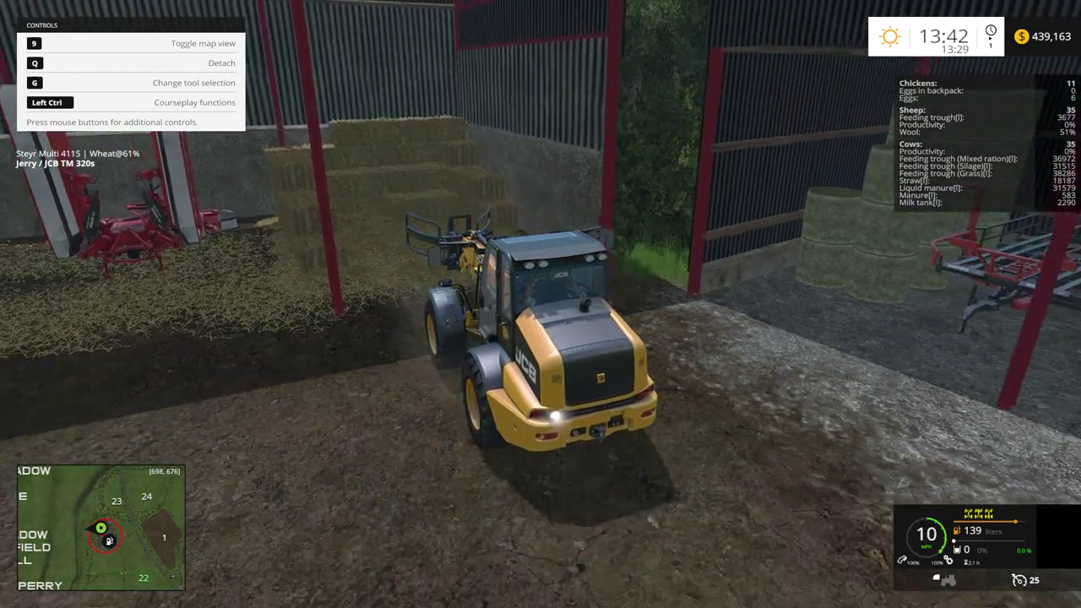
key(d)
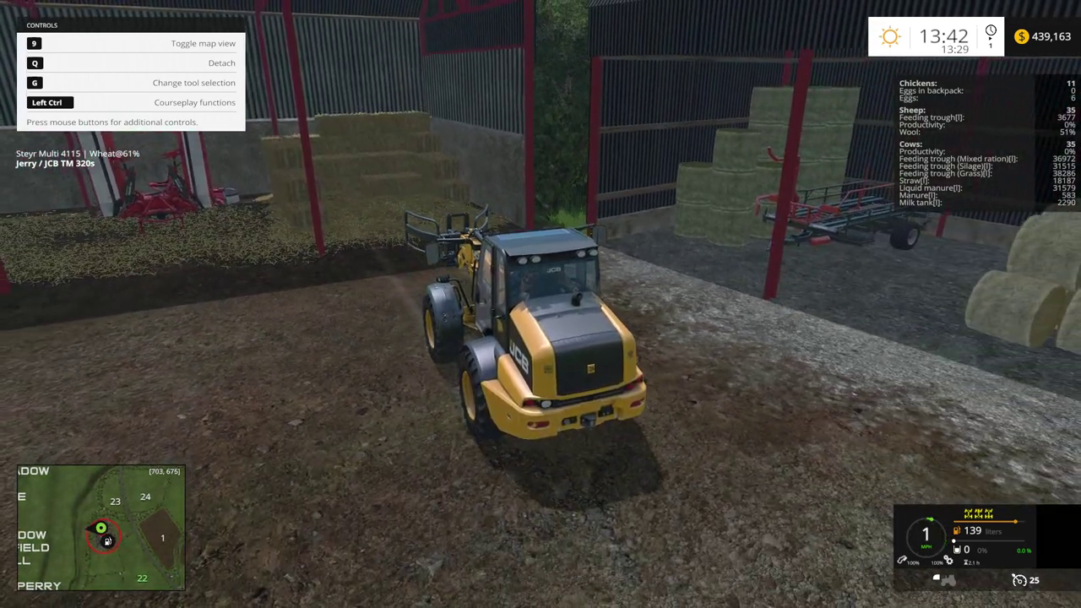
key(w)
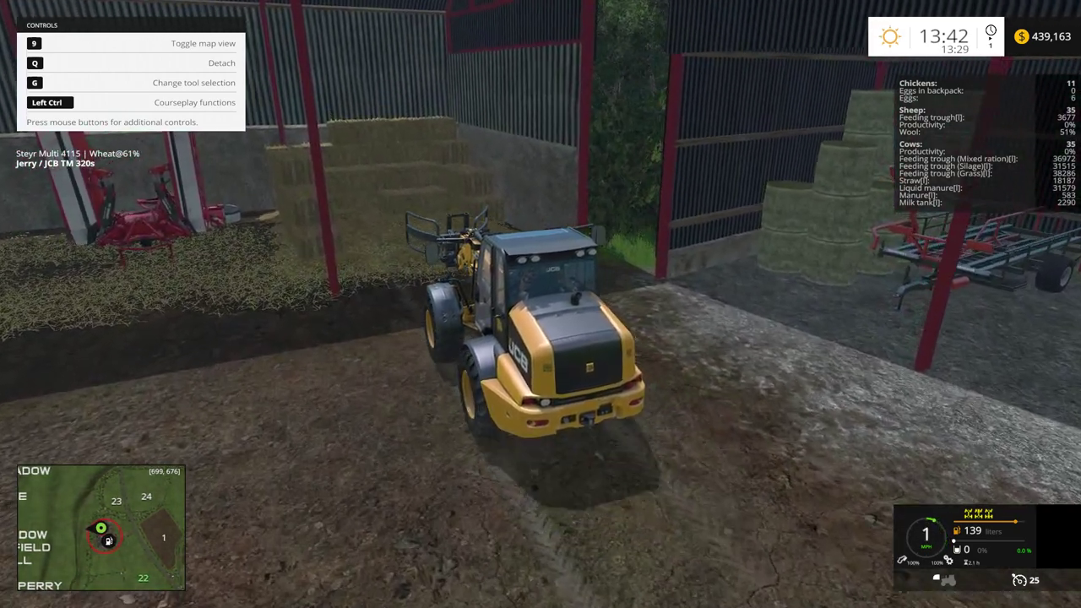
key(s)
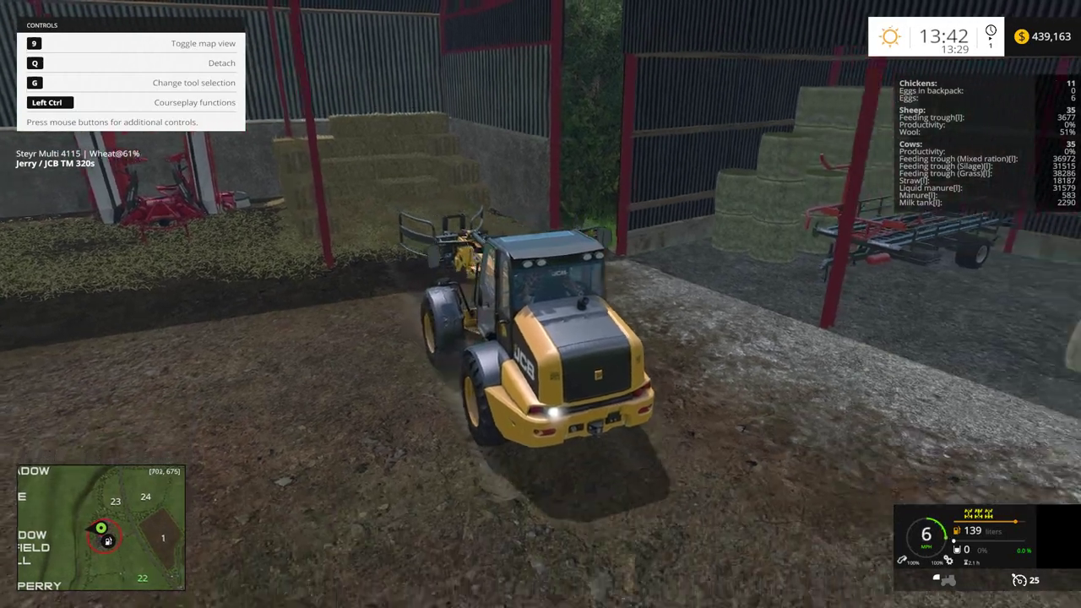
key(d)
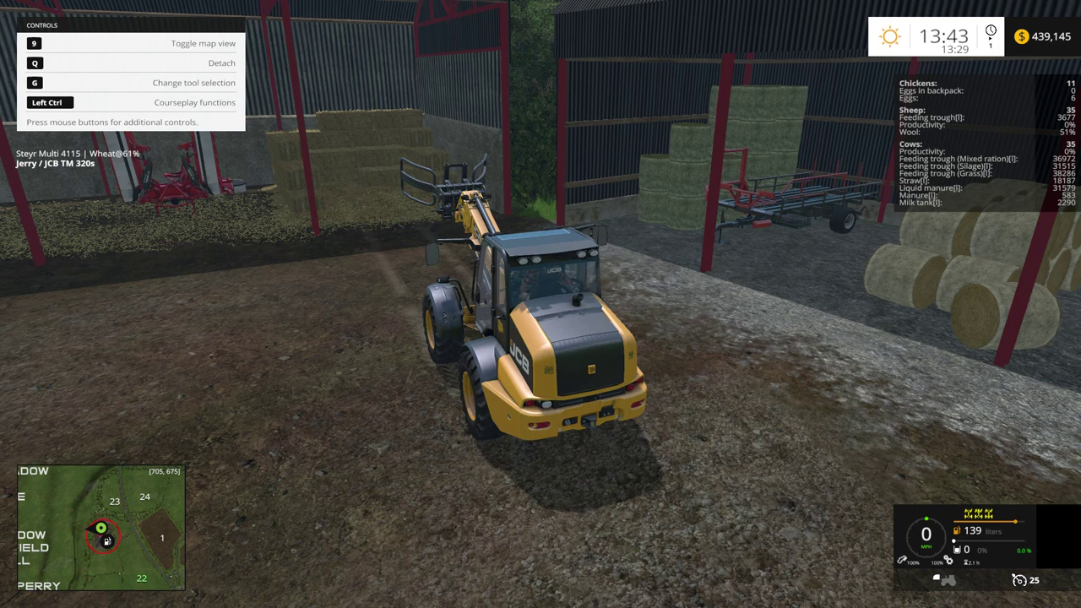
From behind the parked JCB TM 320s, test the front loader by lowering and raising the arm and closing and opening the bale grab.
mouse_move(540, 304)
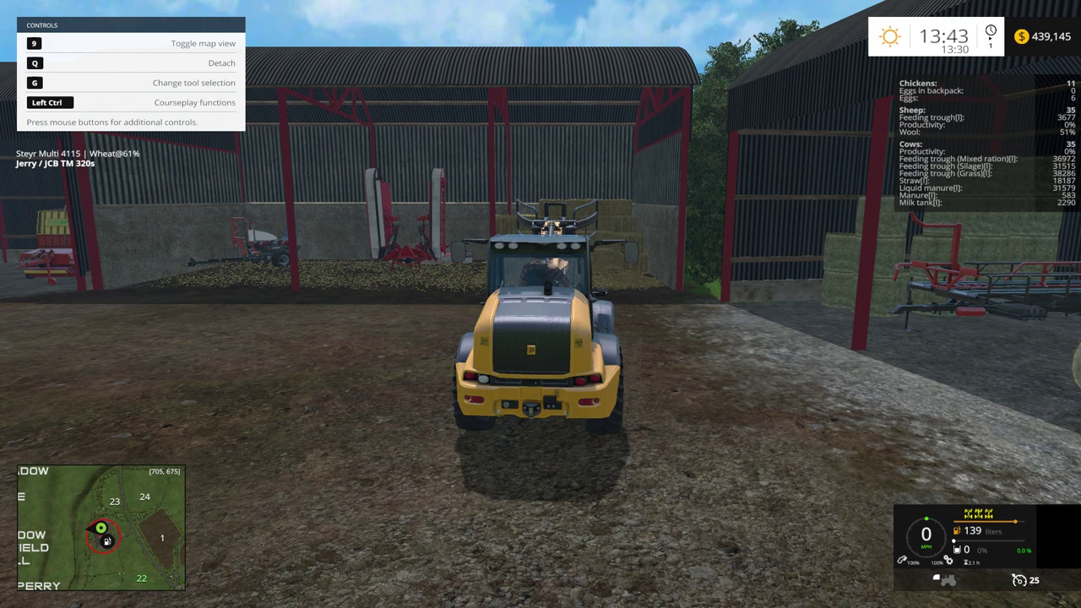
key(Page_Down)
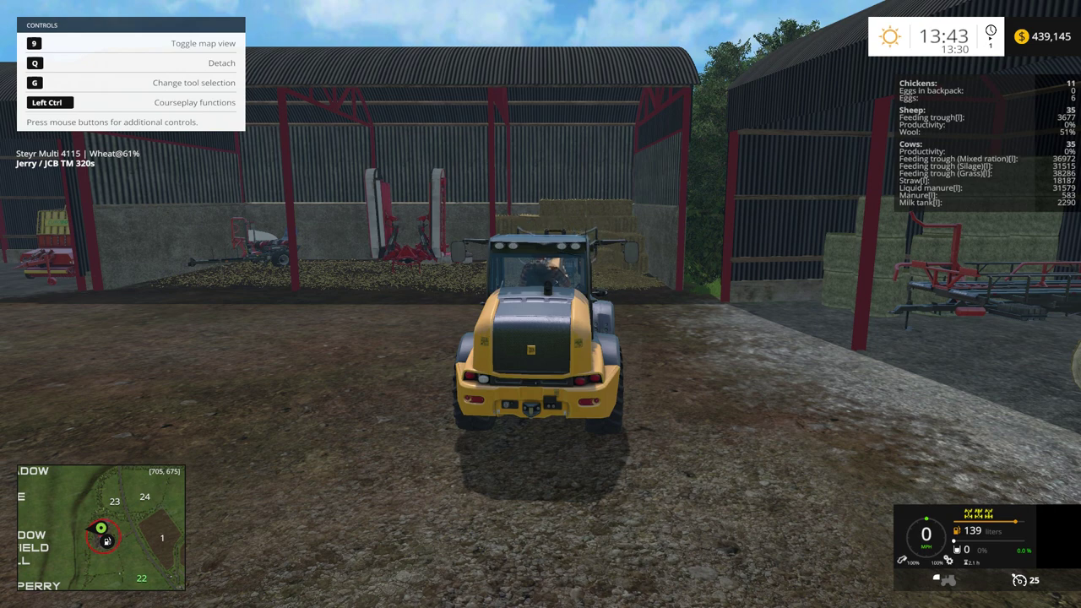
key(Page_Up)
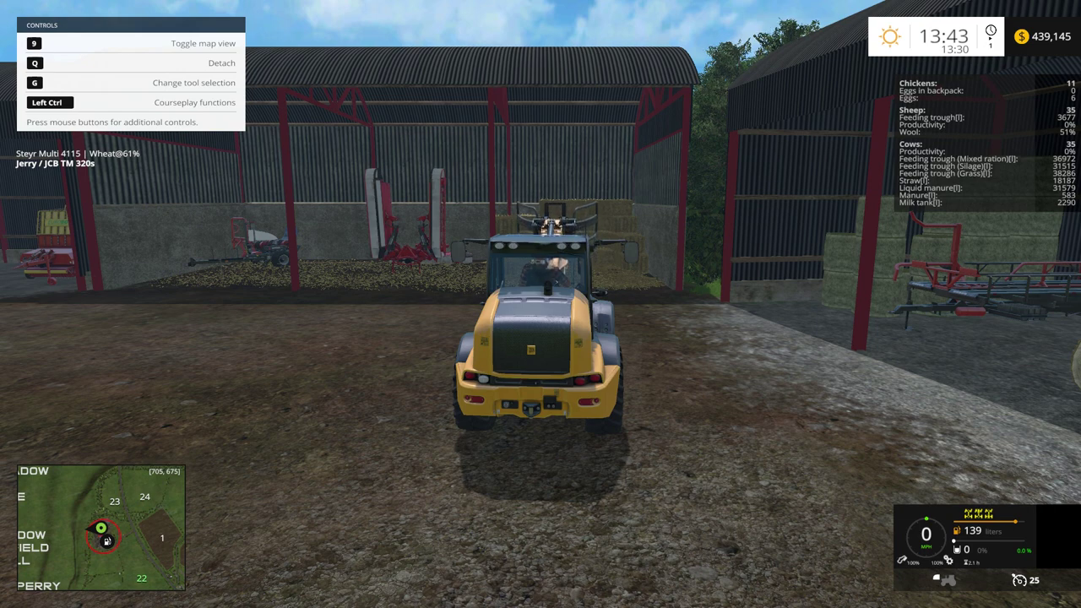
key(Delete)
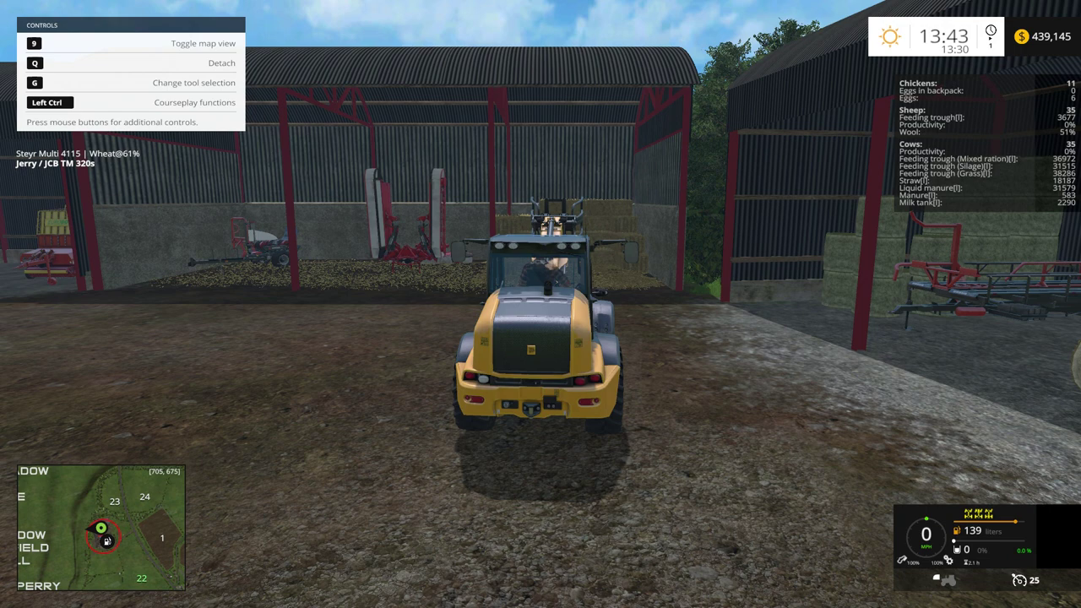
key(Insert)
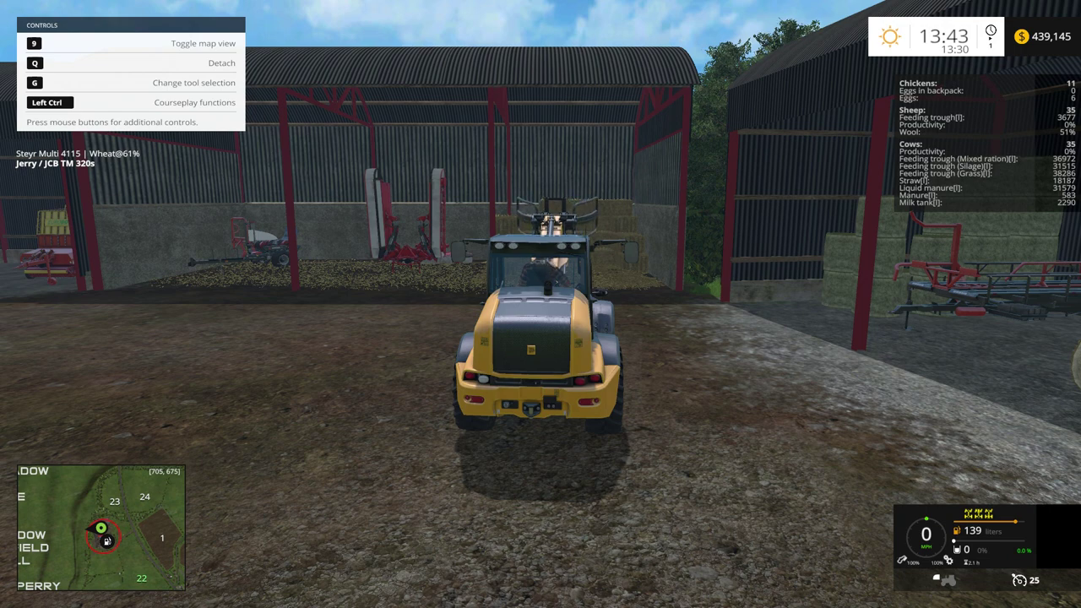
key(Page_Down)
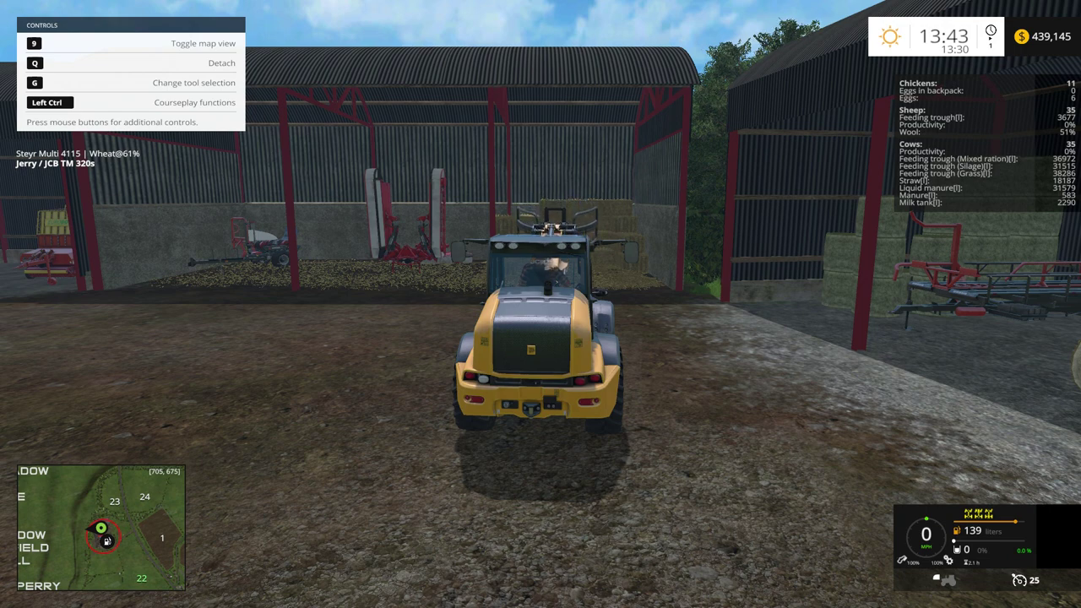